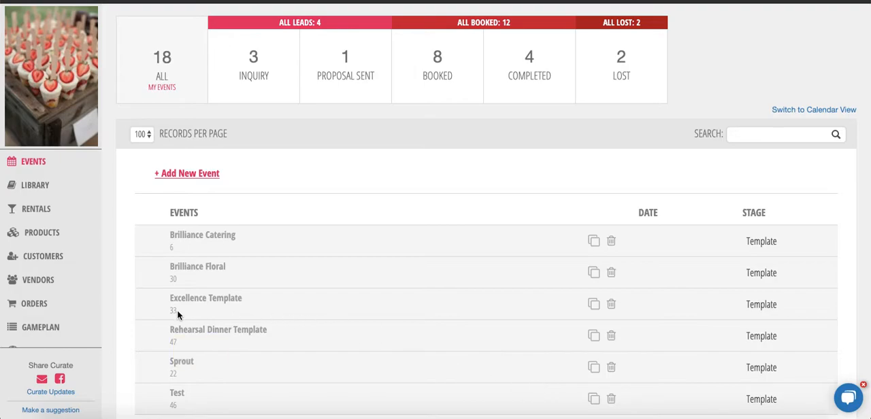
# Open the email templates in the account settings
pyautogui.scroll(-1, 81, 290)
pyautogui.scroll(-3, 69, 272)
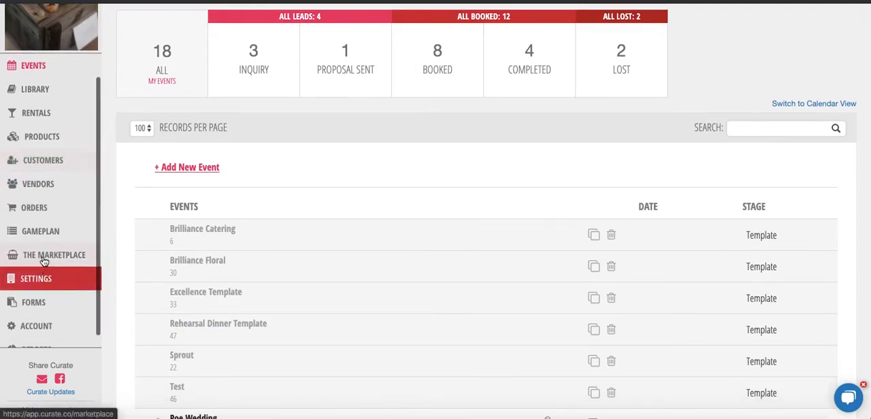
pyautogui.click(36, 281)
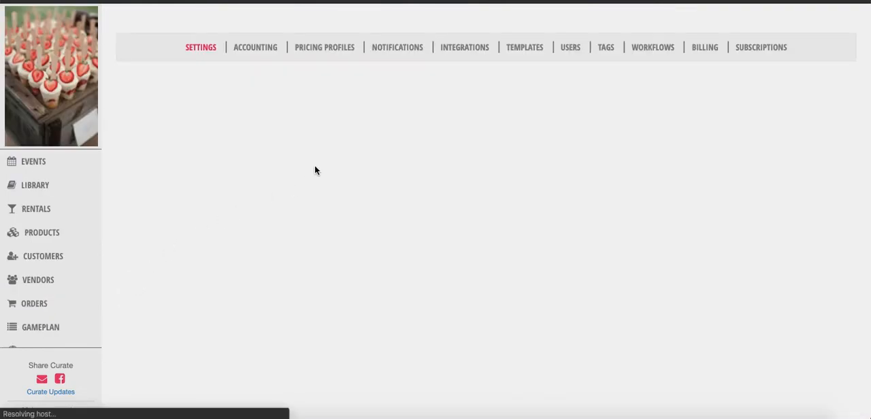
pyautogui.click(526, 49)
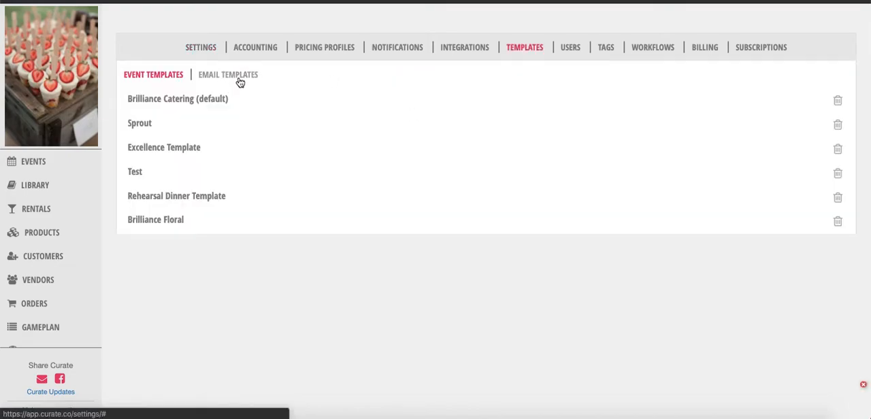
pyautogui.click(239, 81)
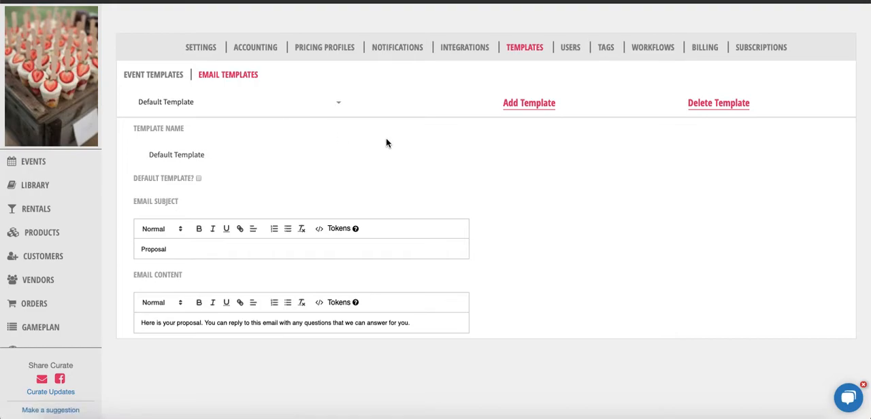
# Add a new email template and name it "Checking In"
pyautogui.click(530, 107)
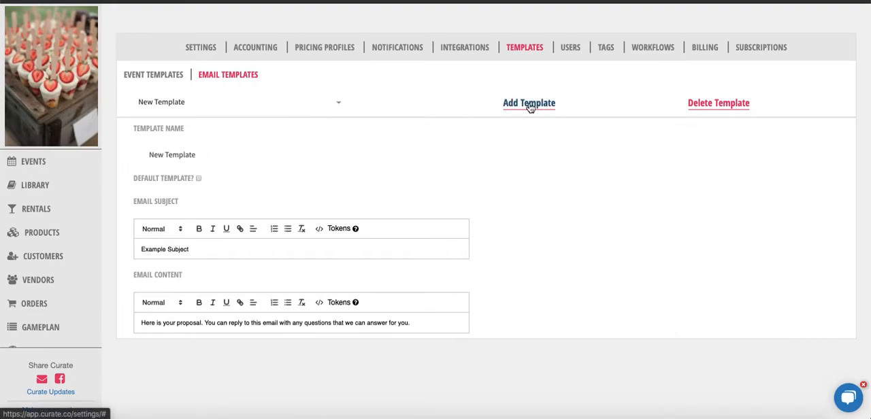
pyautogui.click(156, 156)
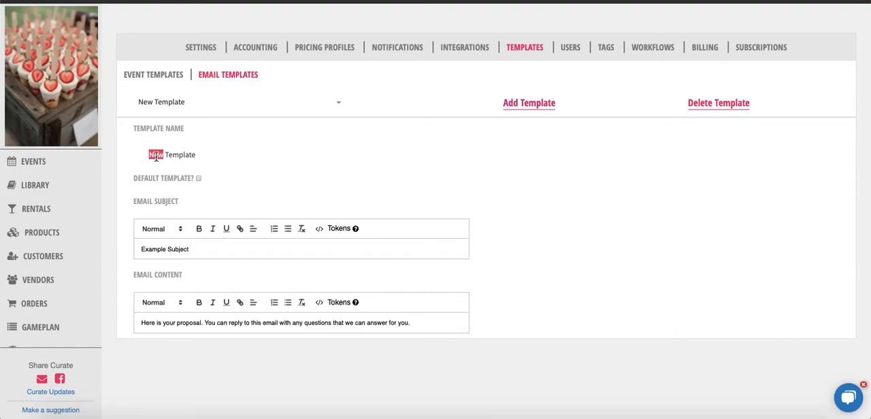
pyautogui.moveTo(150, 155); pyautogui.dragTo(196, 154)
pyautogui.write('Checking In')
pyautogui.press('BackSpace')
pyautogui.write('n')
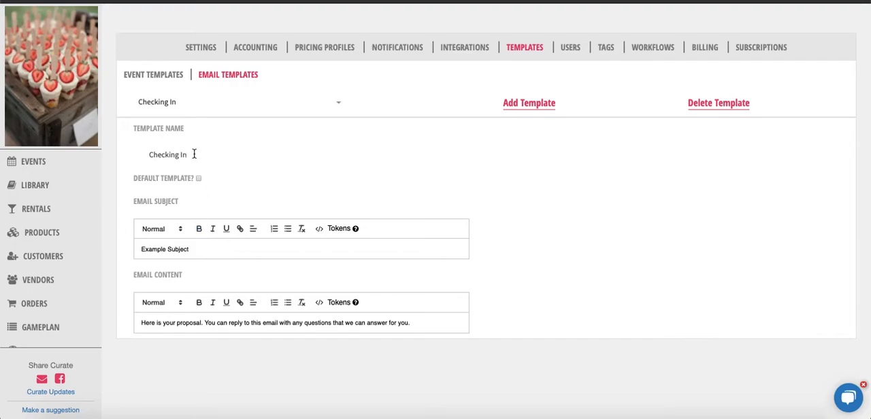
# Replace the template's example subject with "Hey just checking in!"
pyautogui.moveTo(192, 249); pyautogui.dragTo(128, 251)
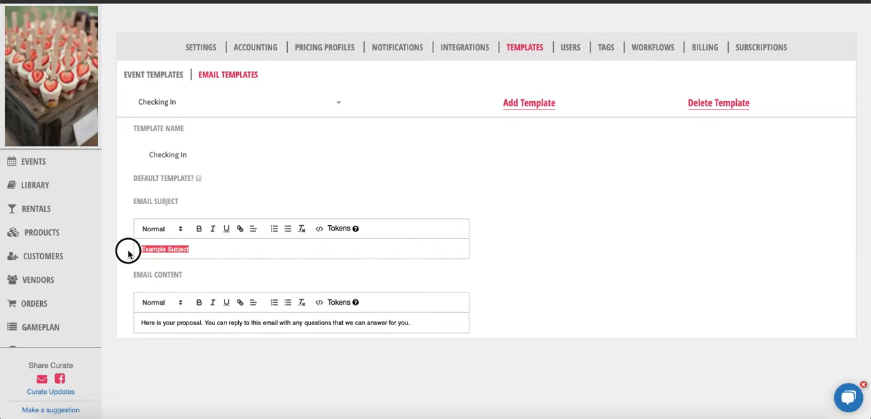
pyautogui.write('Ho')
pyautogui.press('BackSpace')
pyautogui.write('ey')
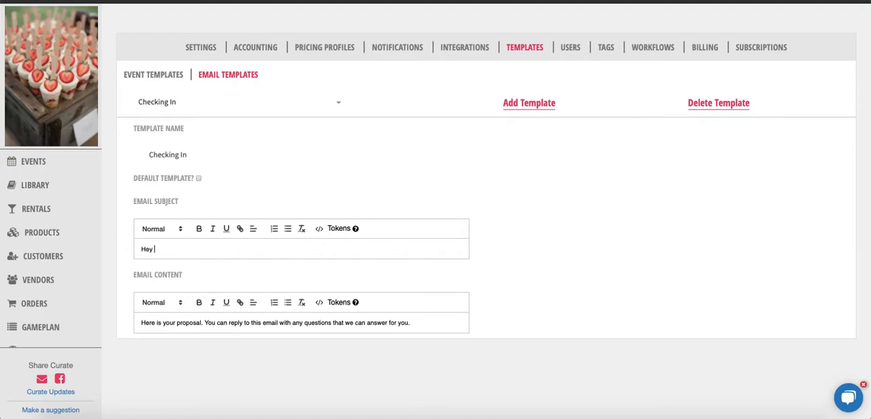
pyautogui.write(' just checking in!')
# Replace the default email content with the copied message beginning "We're checking in to see how you're doing during this chaotic time."
pyautogui.tripleClick(158, 324)
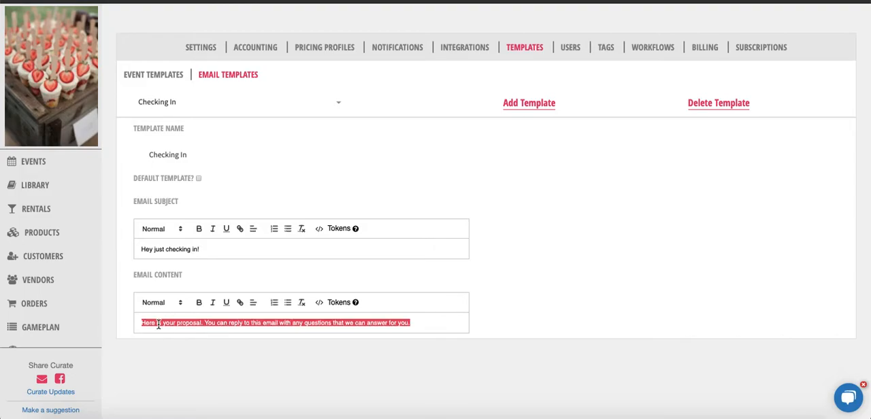
pyautogui.press('BackSpace')
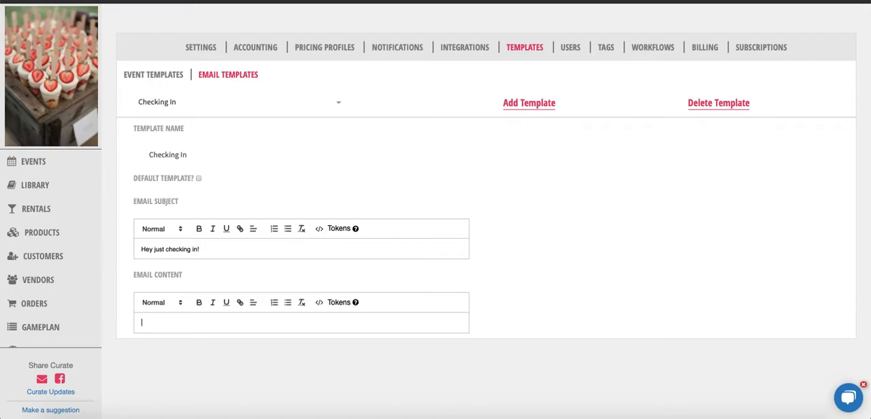
pyautogui.write("We're checking in to see how you're doing during this chaotic time. What are the main concerns you have right now? How can we help?")
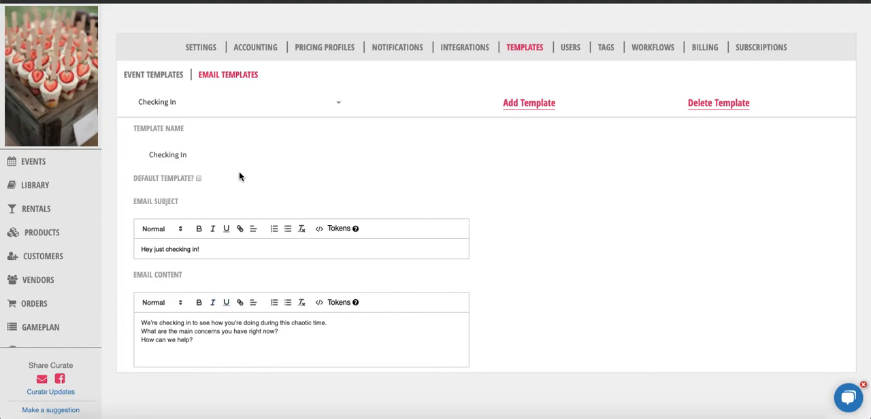
pyautogui.click(334, 106)
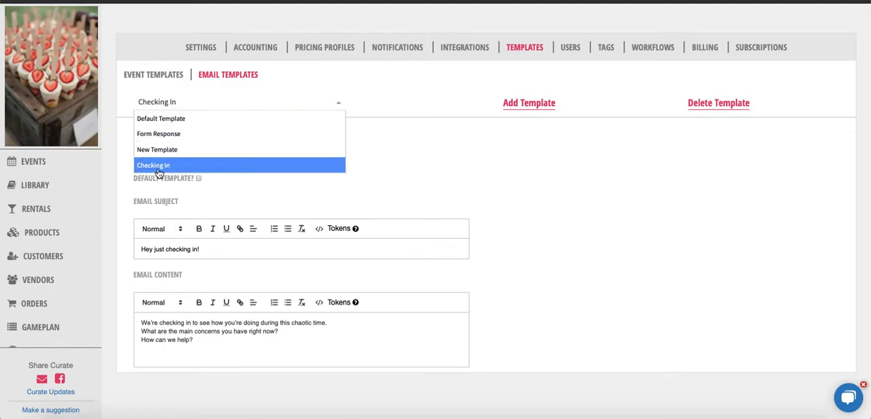
pyautogui.click(240, 200)
pyautogui.click(202, 109)
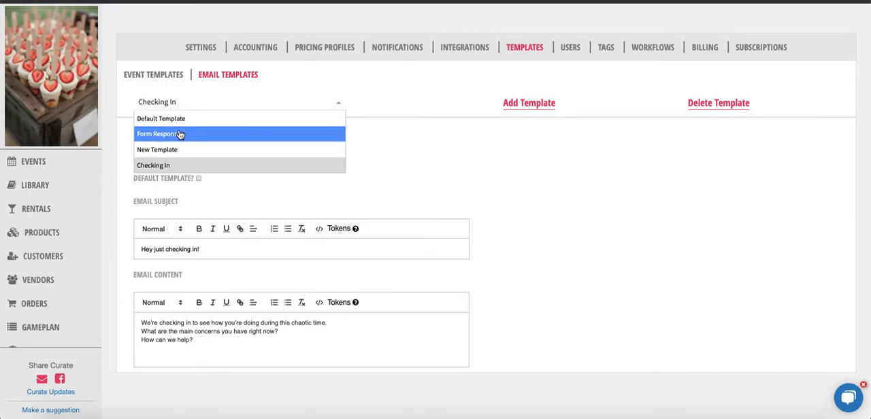
pyautogui.click(239, 187)
# Open the list of existing customer forms
pyautogui.scroll(-1, 82, 273)
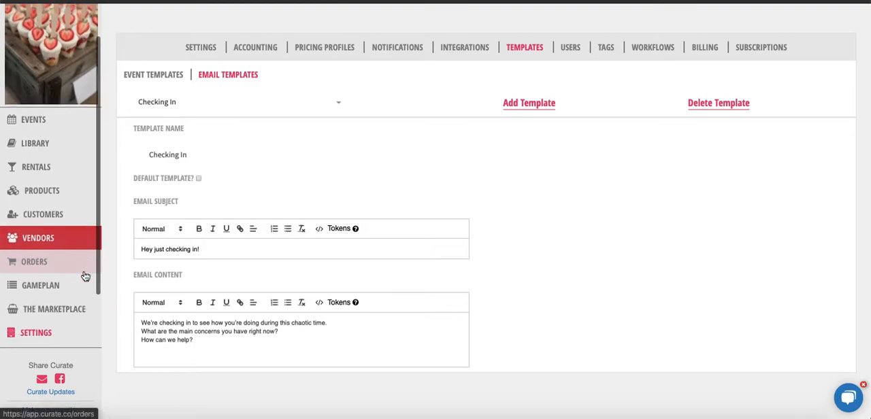
pyautogui.scroll(-2, 34, 306)
pyautogui.click(31, 295)
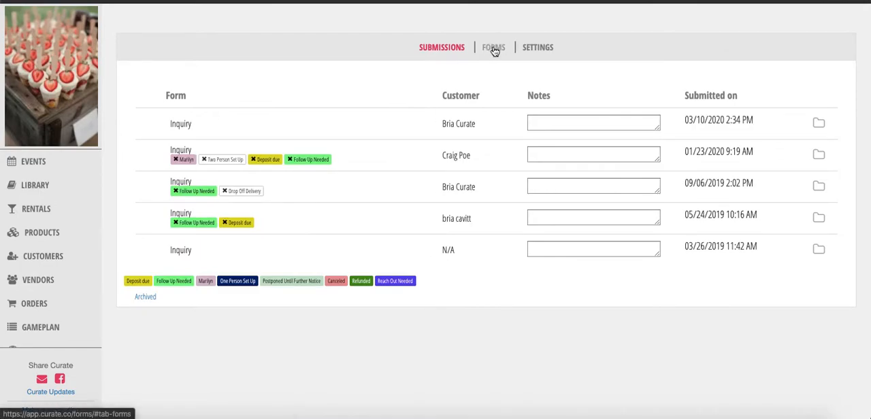
pyautogui.click(496, 51)
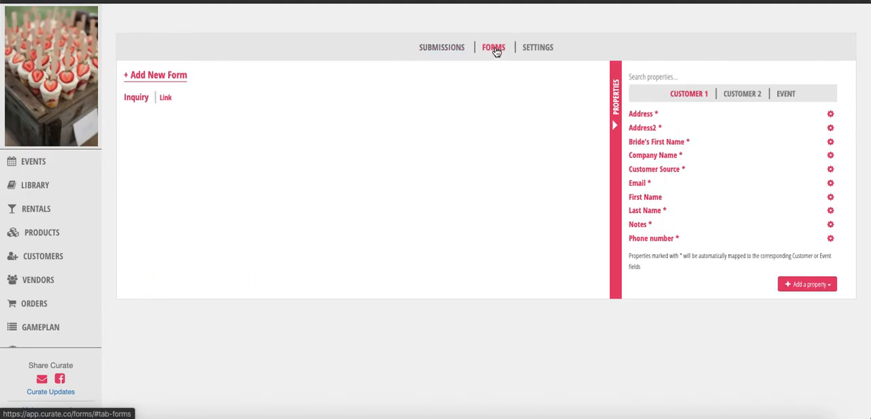
# Add a new form and name it "Check Up Form"
pyautogui.click(155, 80)
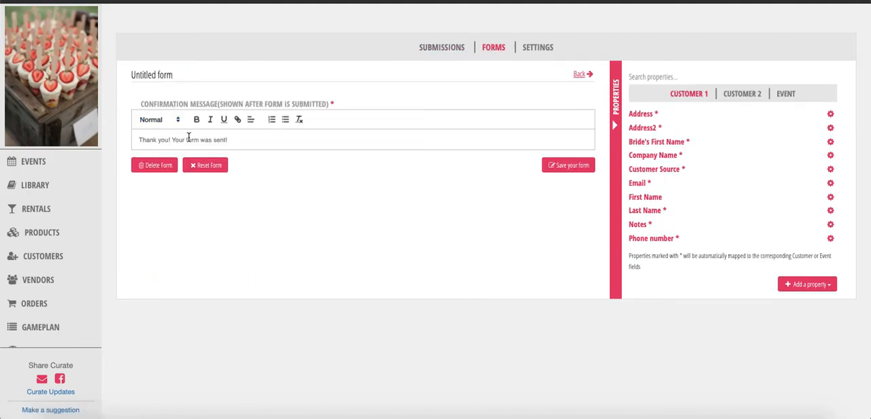
pyautogui.click(167, 77)
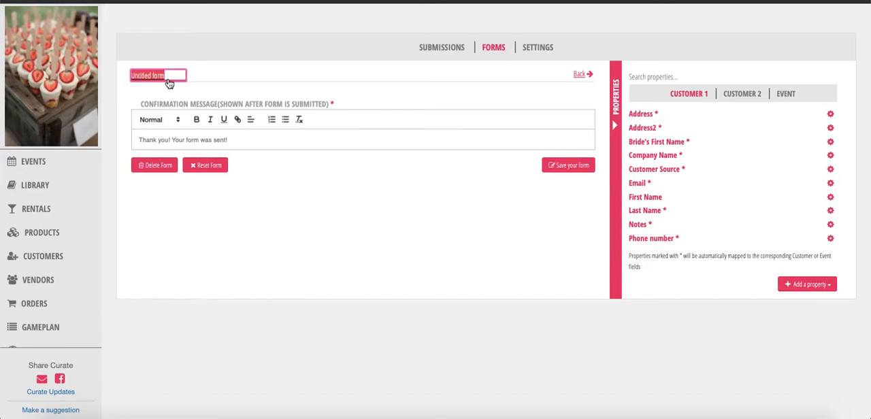
pyautogui.write('Check Up Form')
pyautogui.click(255, 170)
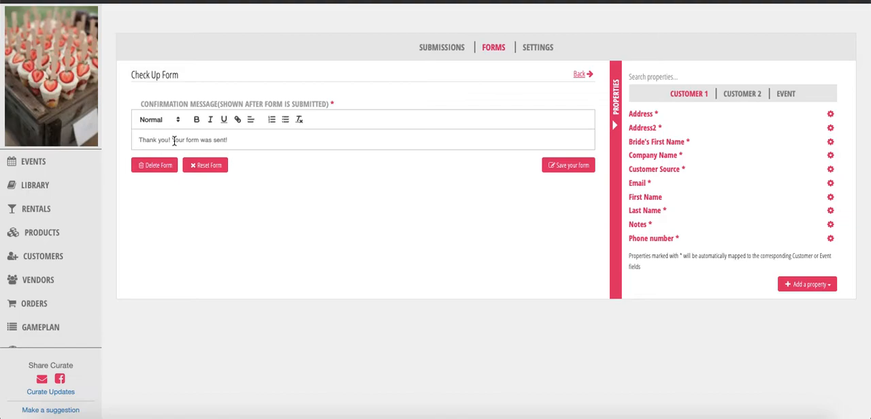
# Set the confirmation message to "Thank you, for updating us on what's going on with you during this time. We will contact you following this form submission."
pyautogui.moveTo(250, 142); pyautogui.dragTo(172, 138)
pyautogui.press('BackSpace')
pyautogui.write(", for updating us on what's going on with you")
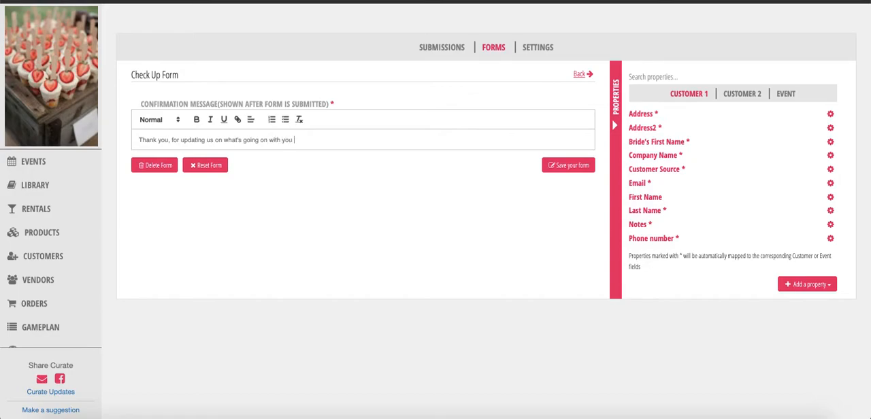
pyautogui.write(' during this time. We will contact u')
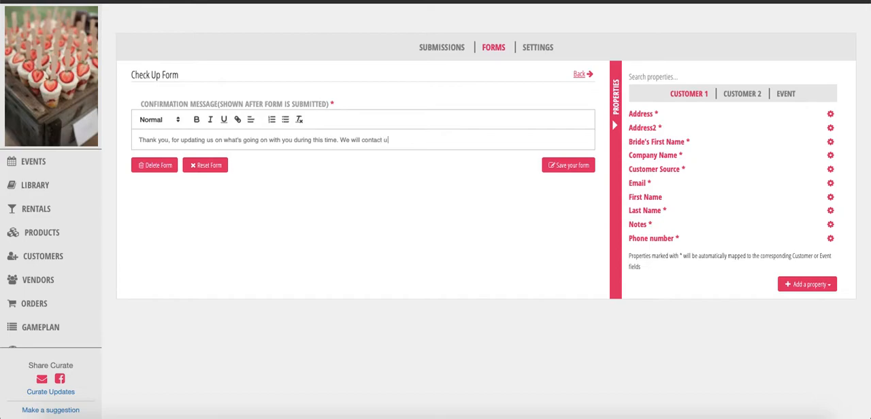
pyautogui.write(' you following this forms')
pyautogui.press('BackSpace')
pyautogui.write('submission.')
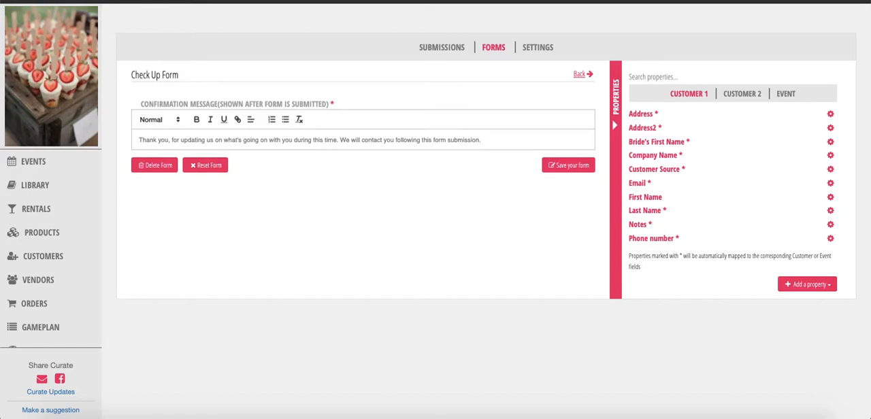
pyautogui.click(222, 213)
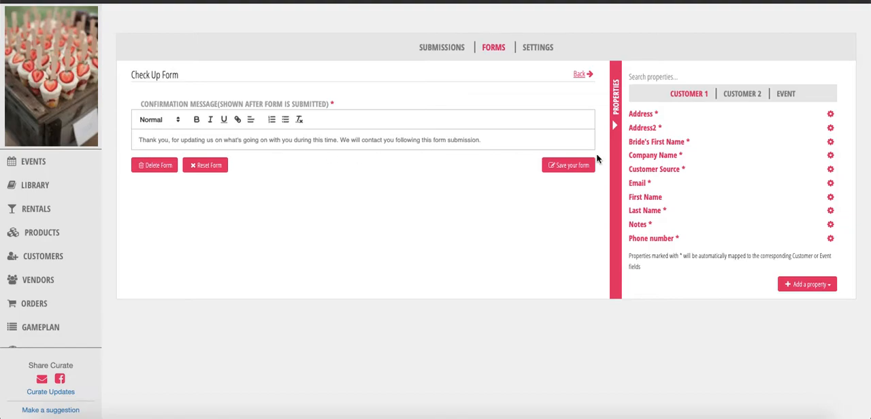
# Add the Customer 1 properties First Name, Last Name, Phone number, Email and Address to the form
pyautogui.click(649, 201)
pyautogui.click(644, 211)
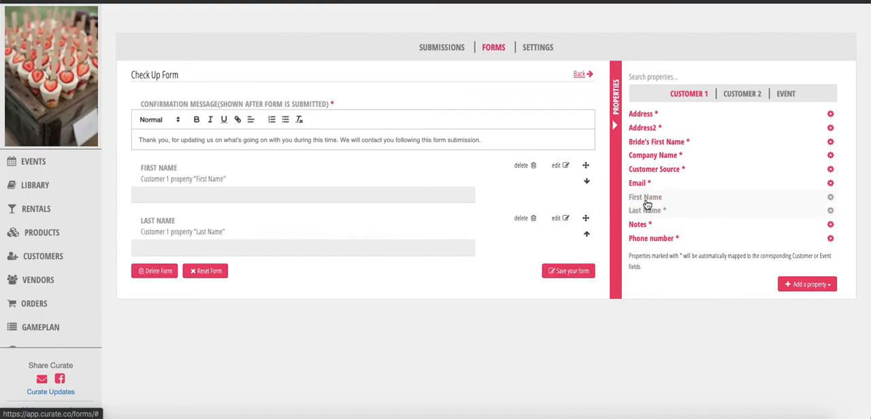
pyautogui.click(651, 242)
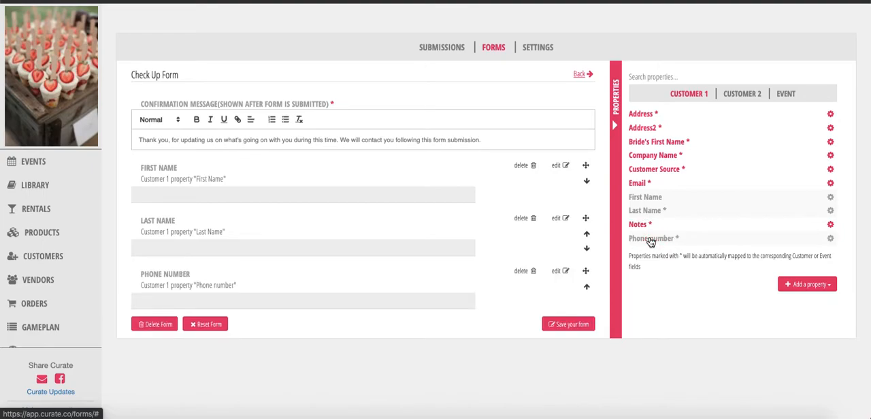
pyautogui.click(647, 187)
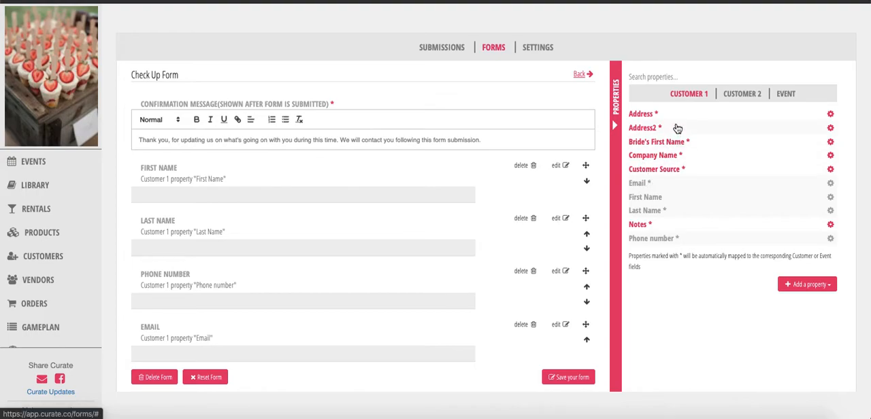
pyautogui.click(658, 117)
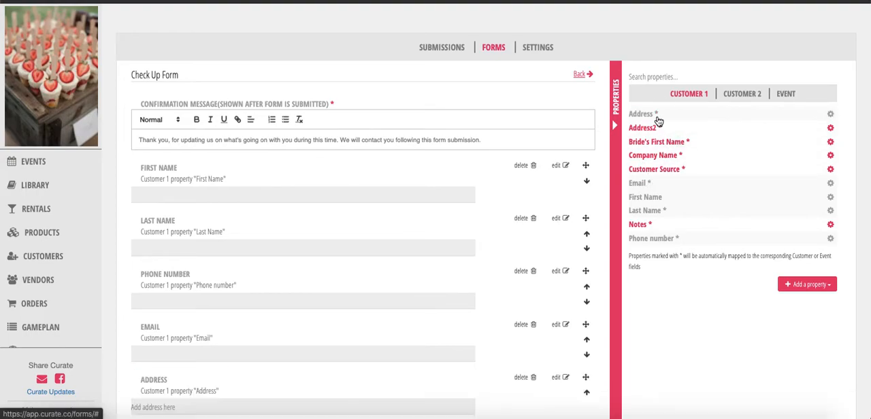
# Start a new Multiple Checkboxes property among the event properties
pyautogui.click(743, 94)
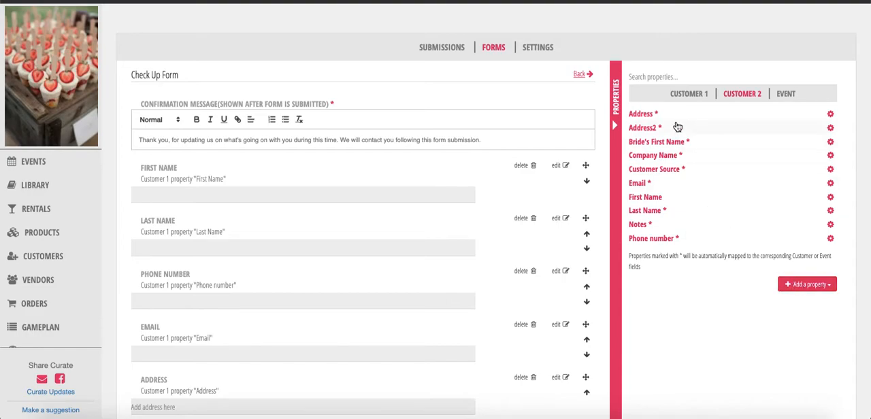
pyautogui.click(786, 94)
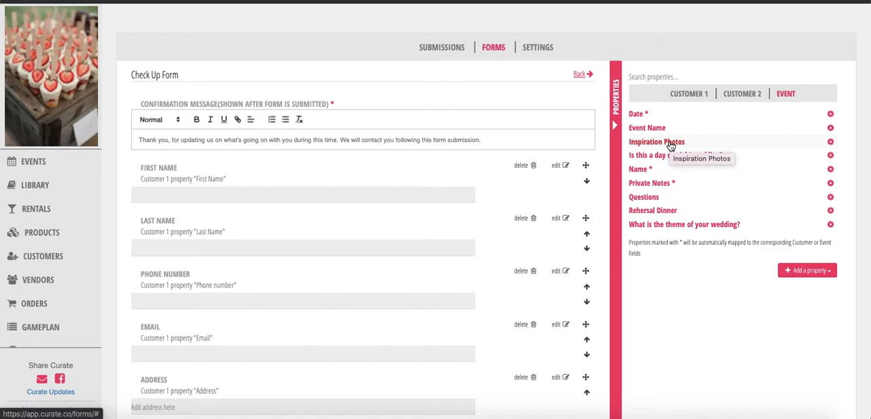
pyautogui.scroll(-1, 262, 234)
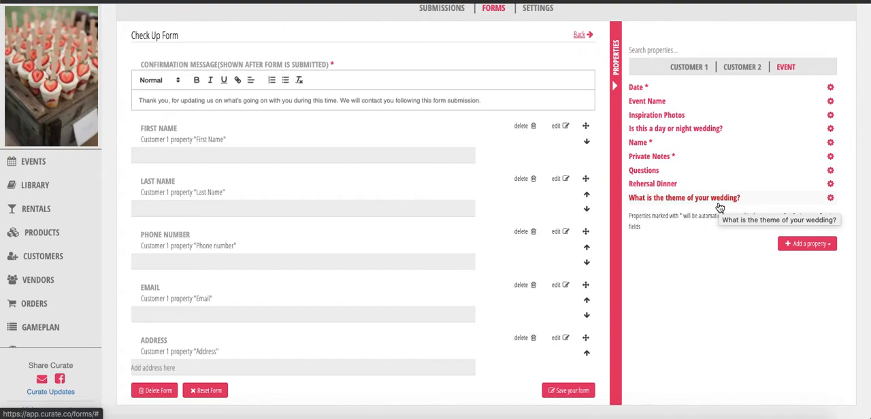
pyautogui.click(801, 247)
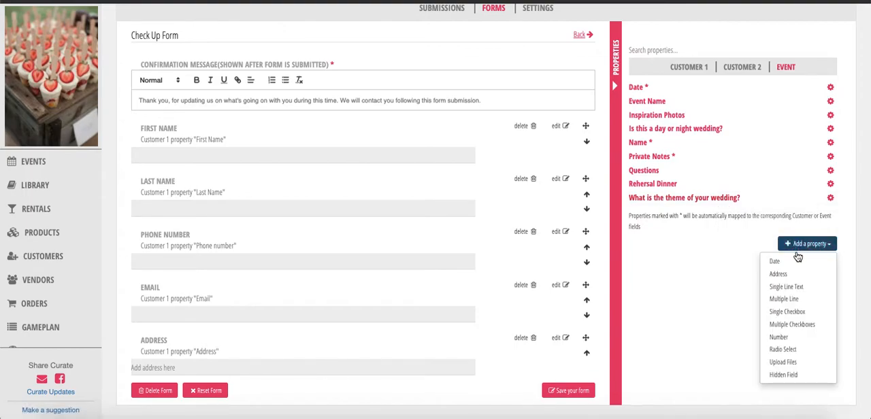
pyautogui.click(806, 326)
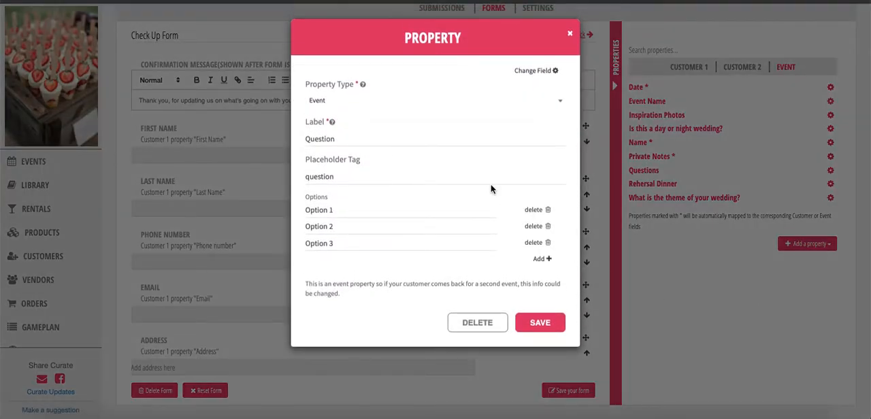
# Label the new multiple-checkbox event property "What would you like to replace red roses with"
pyautogui.click(448, 138)
pyautogui.hotkey('ctrl', 'a')
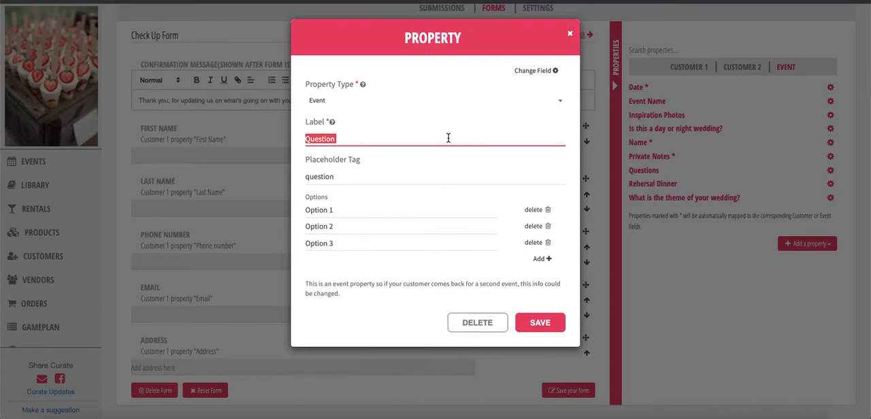
pyautogui.write('What would')
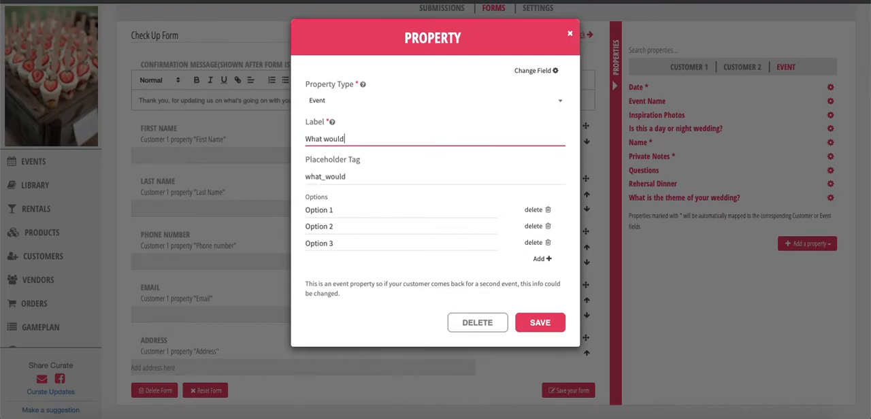
pyautogui.write(' you like to ')
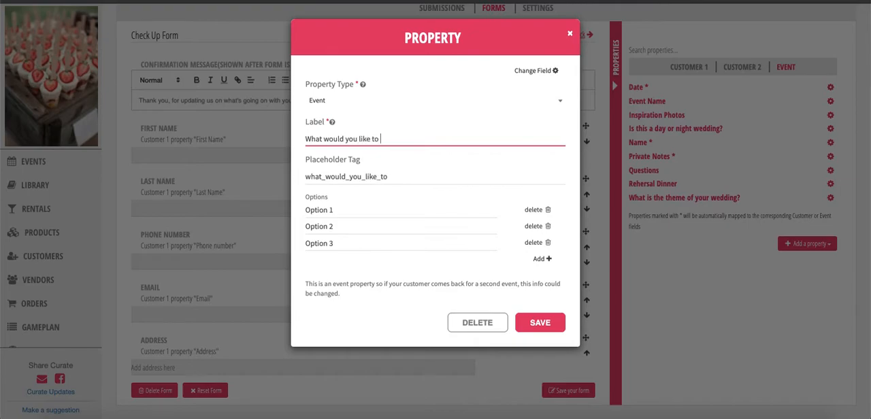
pyautogui.write('replace red ')
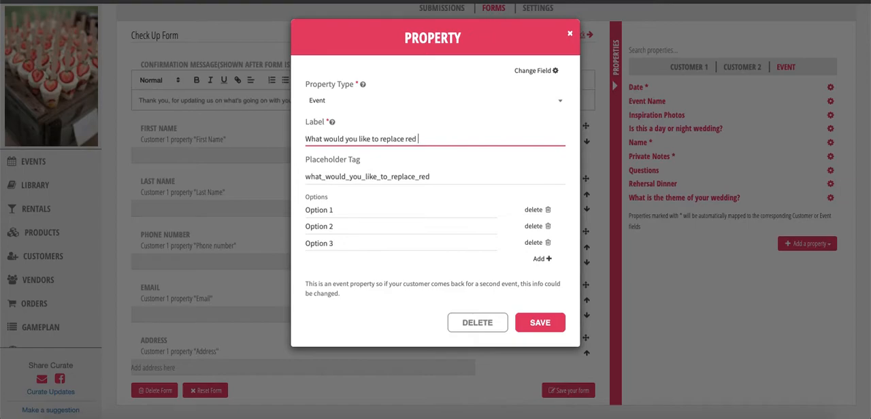
pyautogui.write('roses with?')
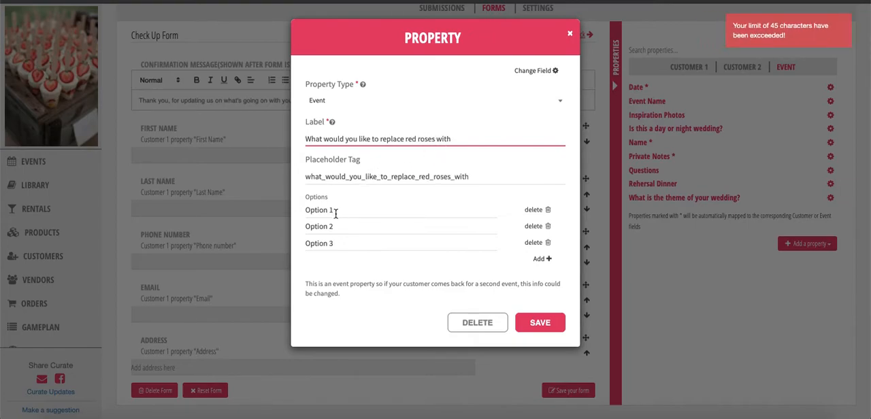
# Set the property's options to "Red Dahlias", "Burgundy Rose" and "Sunflowers" and save it
pyautogui.click(338, 211)
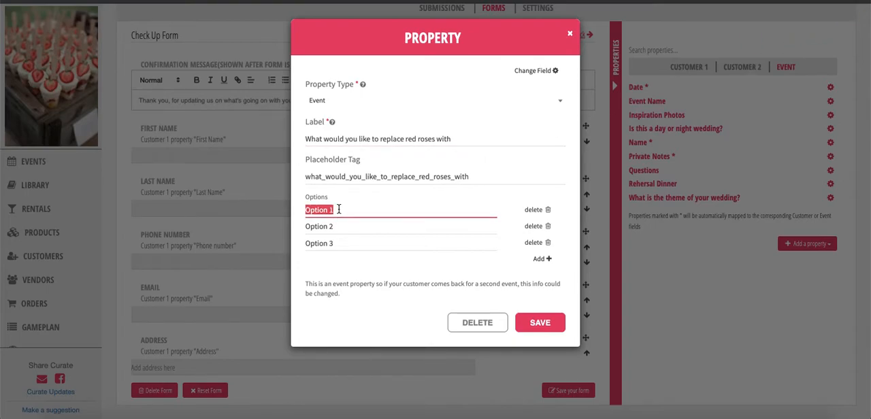
pyautogui.write('Red Dahlias')
pyautogui.tripleClick(345, 228)
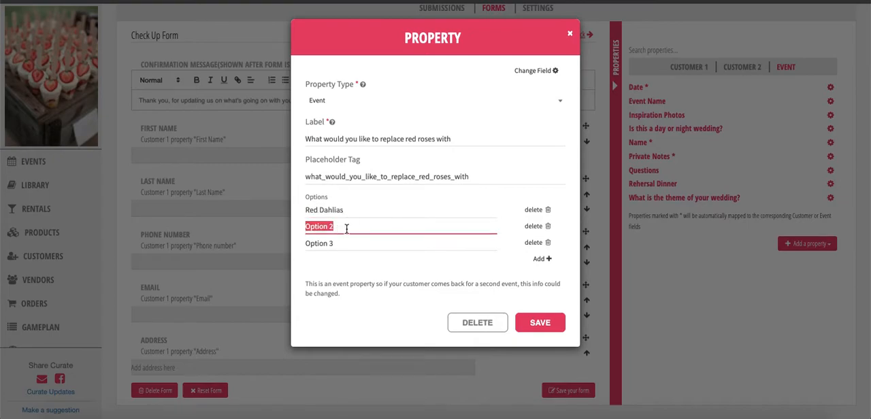
pyautogui.write('Burgund')
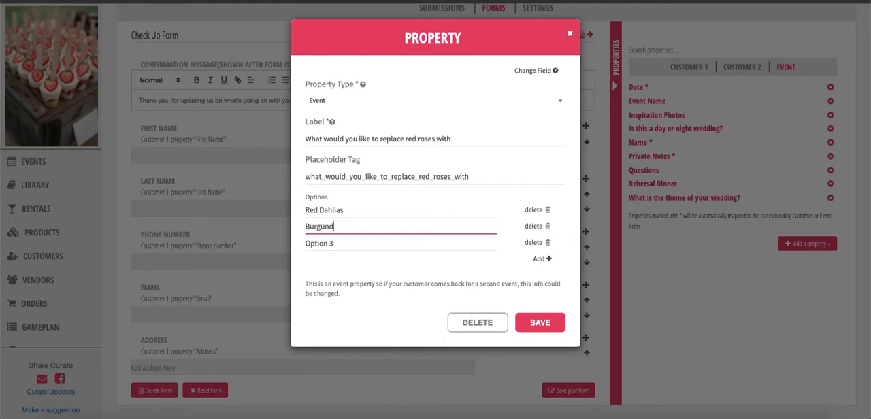
pyautogui.write('y Rose')
pyautogui.click(333, 243)
pyautogui.write('Sunflower')
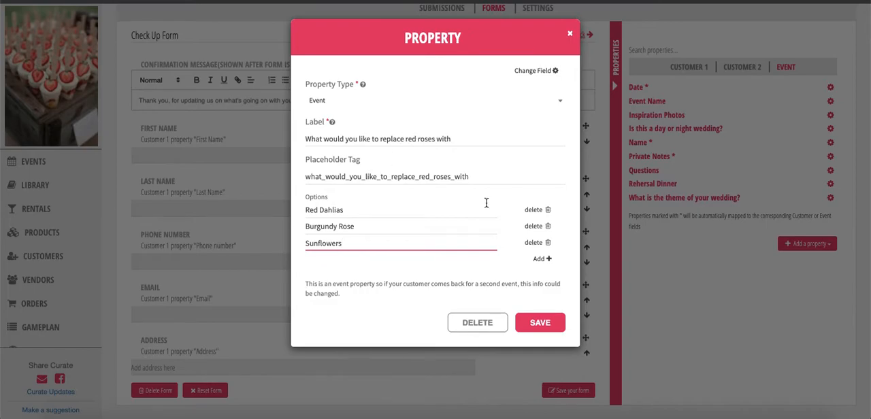
pyautogui.click(540, 323)
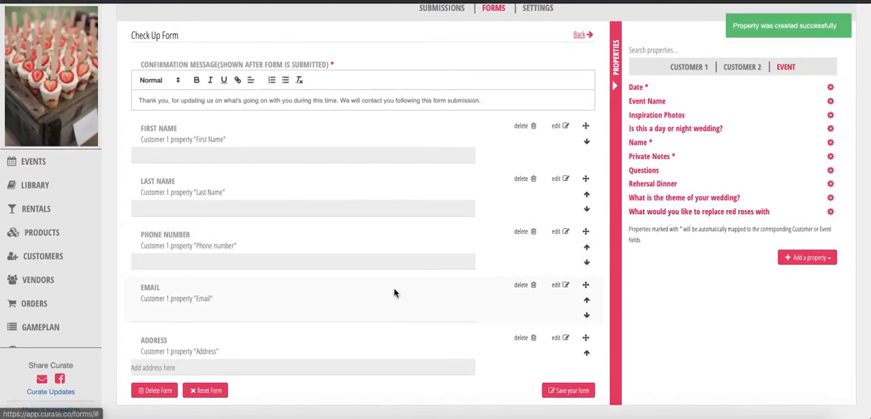
# Add the red roses property to the form and relabel its question "What would you like to replace red roses with?"
pyautogui.click(654, 217)
pyautogui.scroll(-3, 378, 279)
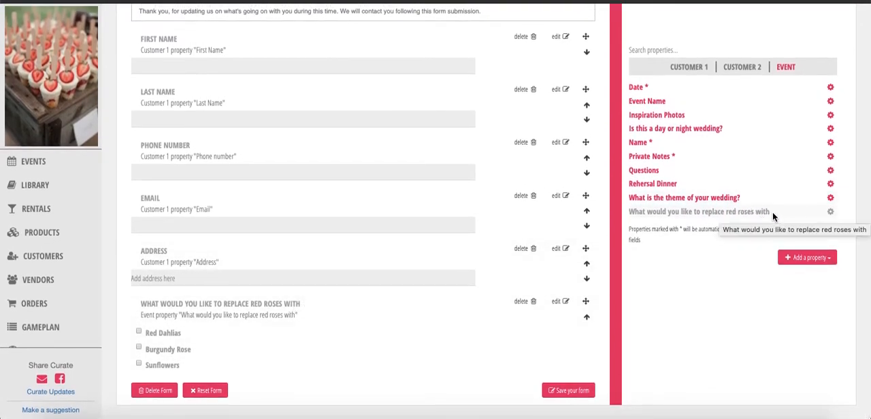
pyautogui.click(300, 308)
pyautogui.scroll(-3, 251, 341)
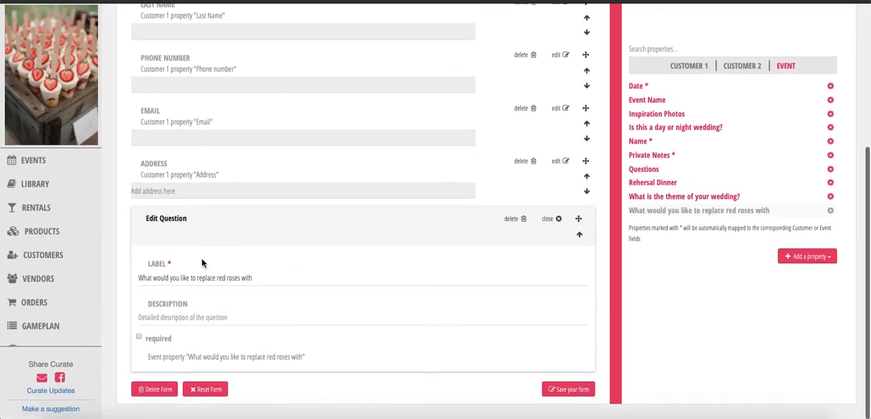
pyautogui.click(273, 279)
pyautogui.write('?')
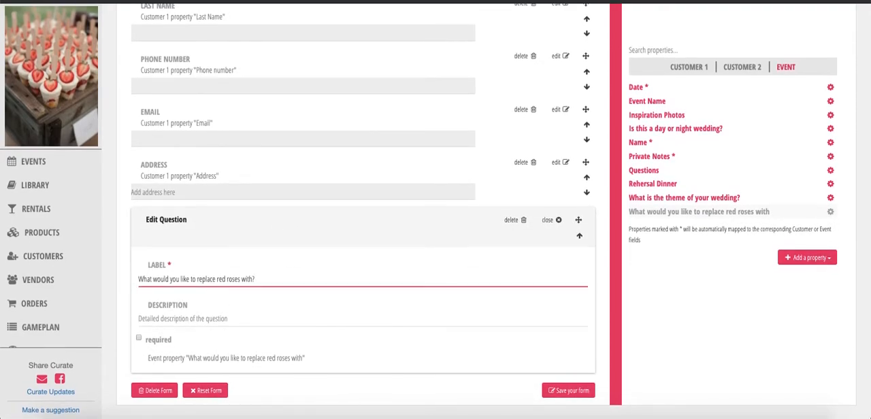
# Give the red roses question the description "Pick an item from the list below:"
pyautogui.click(233, 321)
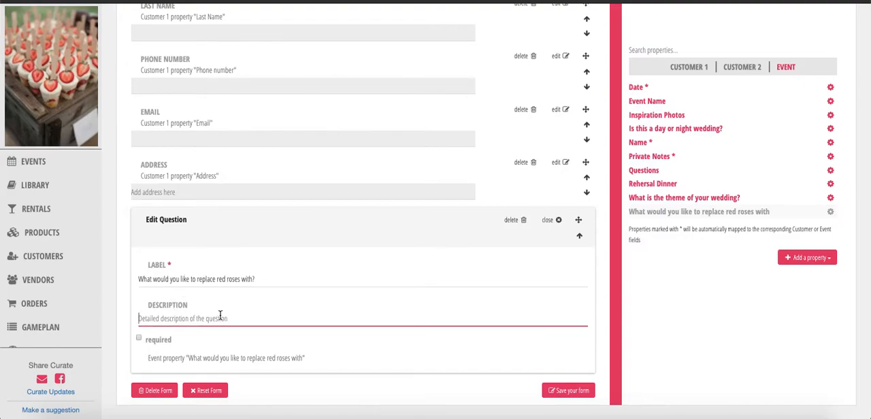
pyautogui.write('Pick an item from the list below:')
pyautogui.click(241, 235)
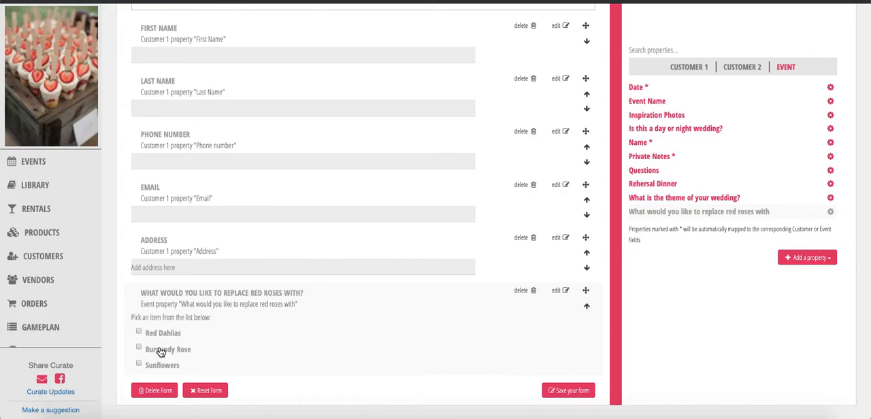
# Add the event Date property to the form as a required question labelled "What is your updated Event Date?"
pyautogui.click(812, 259)
pyautogui.click(771, 271)
pyautogui.click(638, 89)
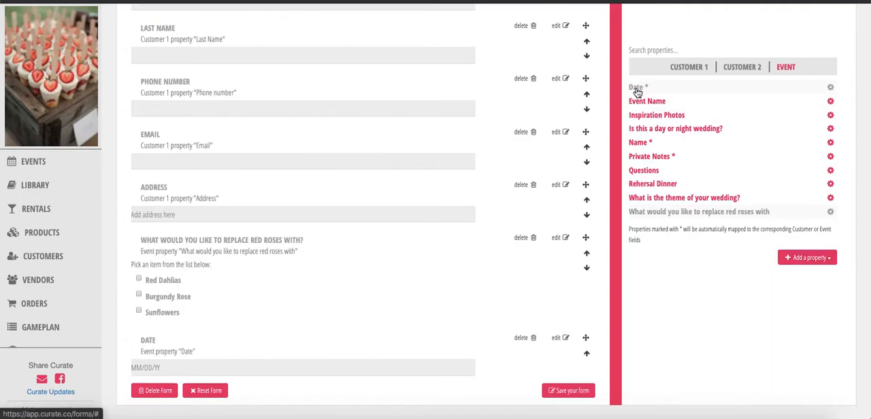
pyautogui.click(259, 342)
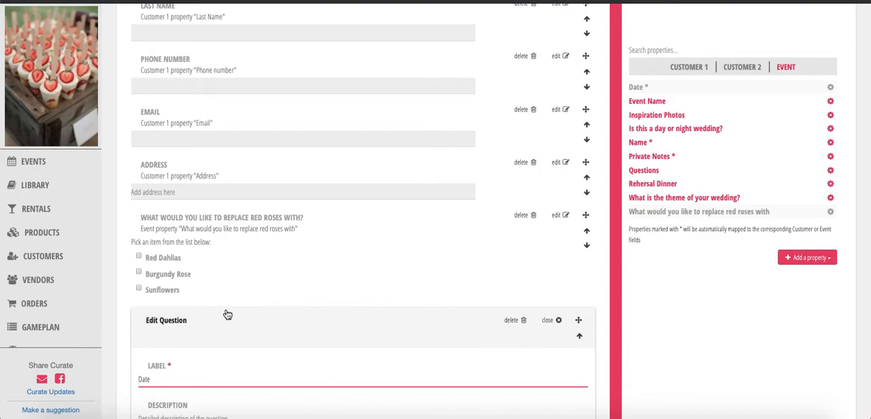
pyautogui.write('Event')
pyautogui.scroll(-3, 204, 309)
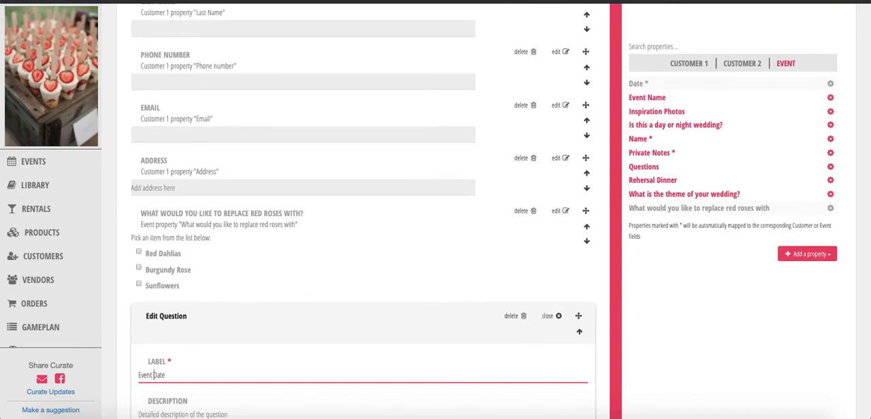
pyautogui.write('What is your ')
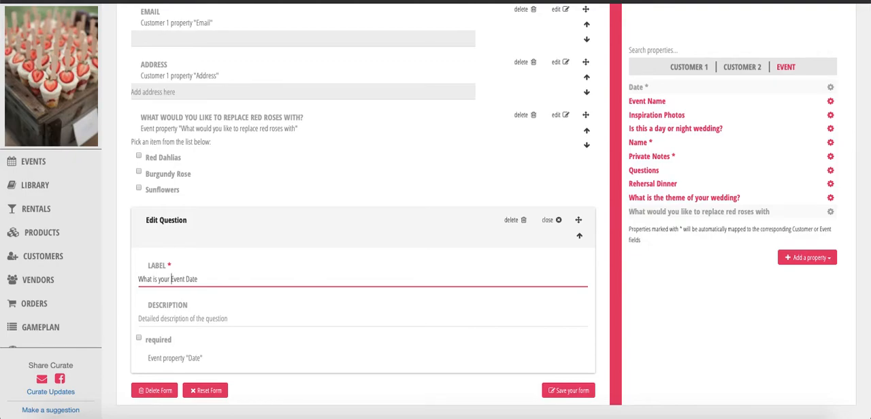
pyautogui.write('updated')
pyautogui.click(154, 342)
pyautogui.click(203, 233)
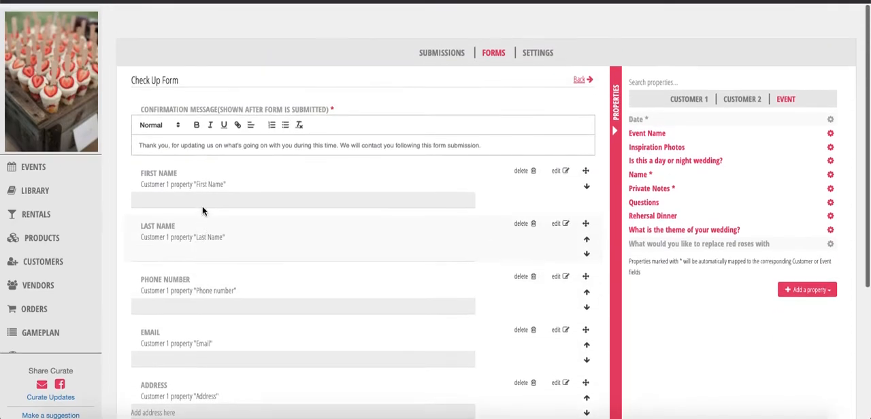
# Make the First Name and Last Name questions required
pyautogui.click(177, 199)
pyautogui.click(139, 289)
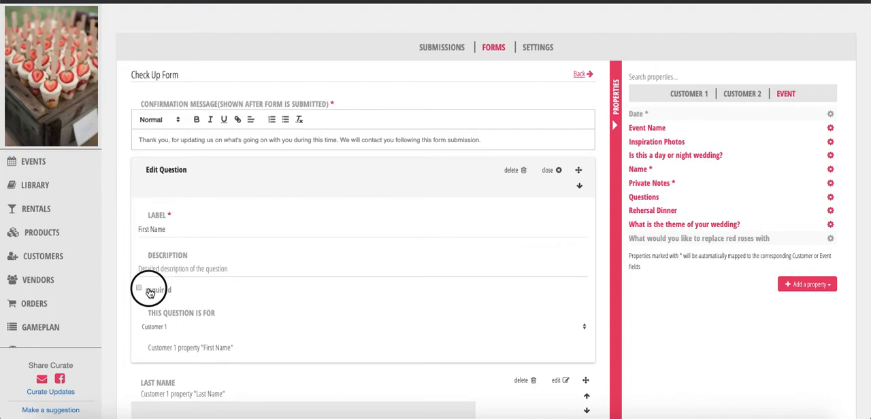
pyautogui.click(201, 180)
pyautogui.click(173, 234)
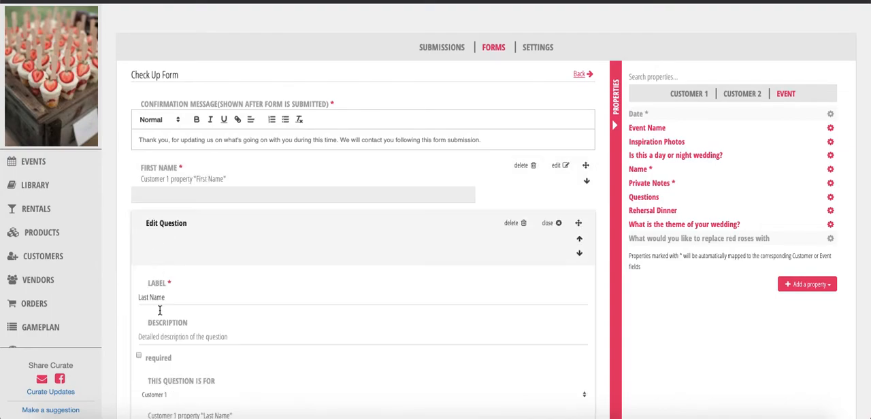
pyautogui.click(152, 359)
pyautogui.click(187, 235)
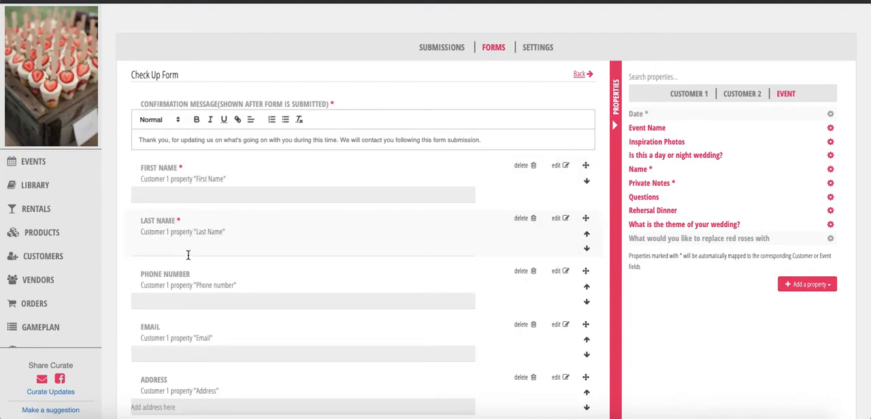
# Make the Phone Number and Email questions required
pyautogui.scroll(-1, 188, 238)
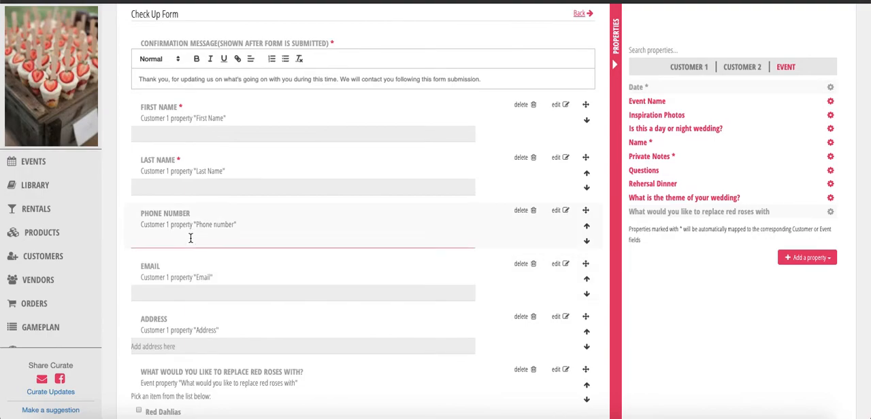
pyautogui.click(188, 239)
pyautogui.click(149, 361)
pyautogui.click(190, 244)
pyautogui.click(189, 261)
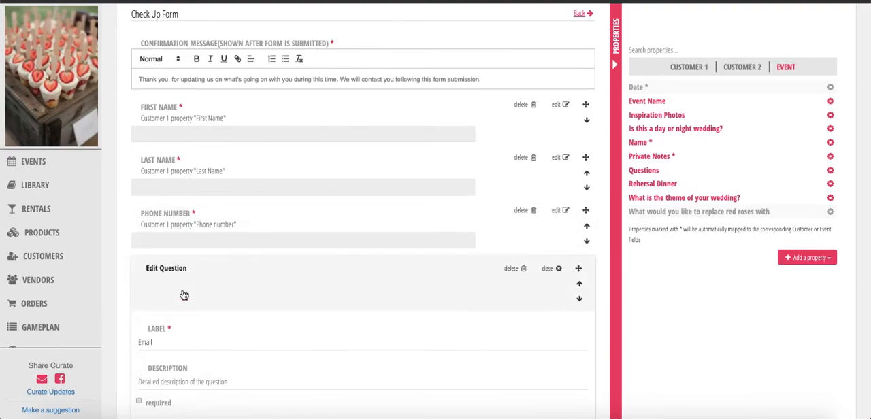
pyautogui.click(139, 402)
pyautogui.click(197, 282)
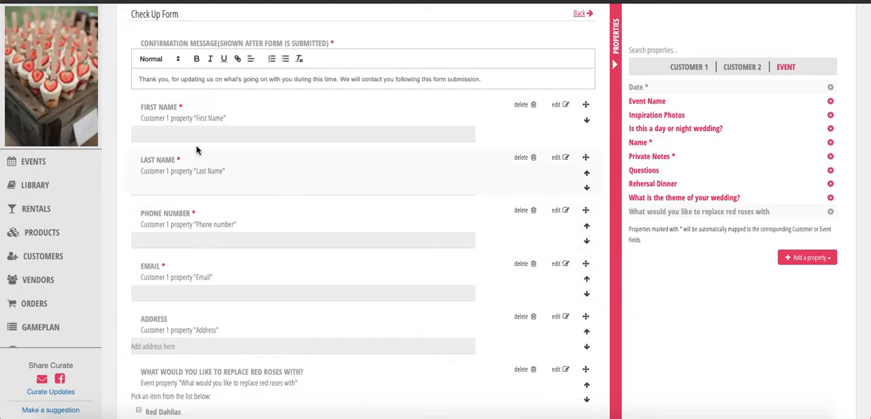
# Start a new Multiple Line event property labelled "How have things been for while planning your"
pyautogui.scroll(-3, 222, 352)
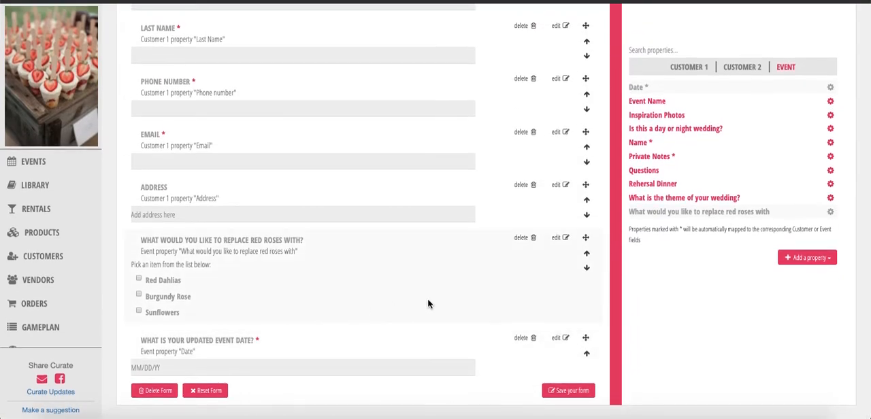
pyautogui.click(796, 263)
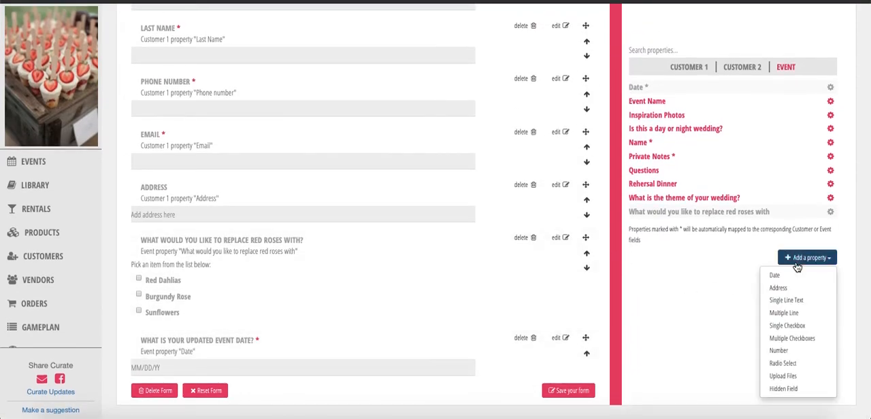
pyautogui.click(784, 312)
pyautogui.click(383, 137)
pyautogui.doubleClick(382, 136)
pyautogui.write('How have')
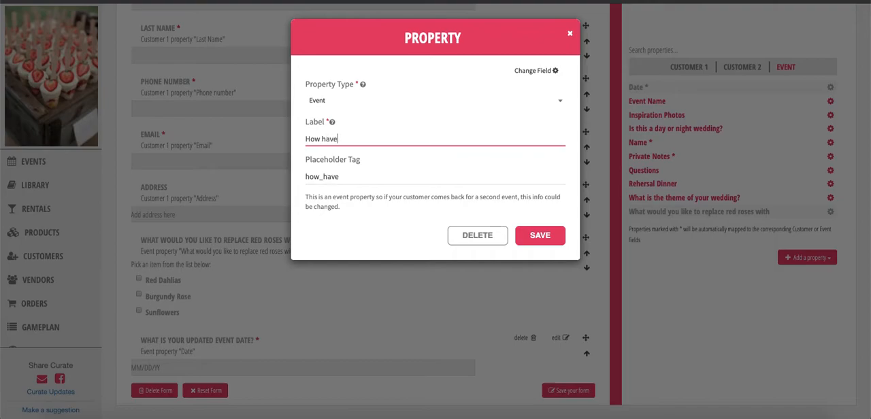
pyautogui.write(' things bee')
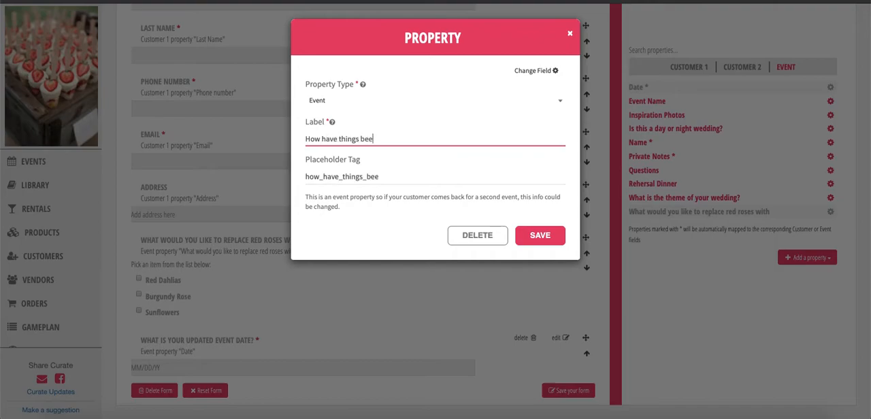
pyautogui.write('n for while planning ')
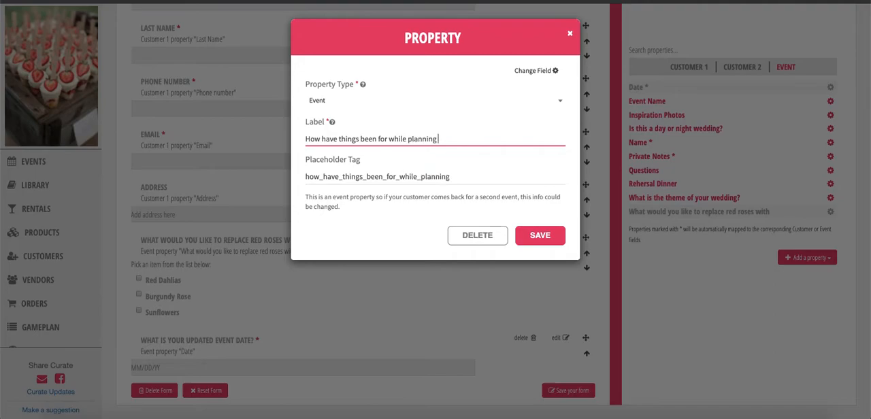
pyautogui.write('your wedding')
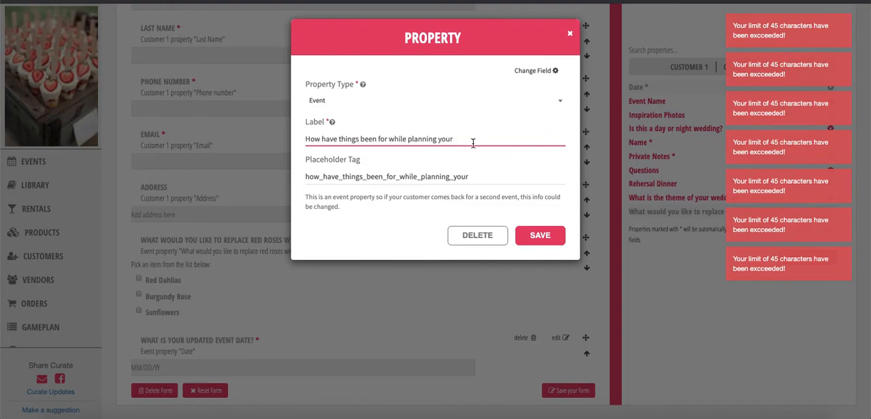
# Save the new property with its label shortened to "How have things been for while planning?" and add it to the form
pyautogui.press('BackSpace')
pyautogui.press('BackSpace')
pyautogui.press('BackSpace')
pyautogui.press('BackSpace')
pyautogui.press('BackSpace')
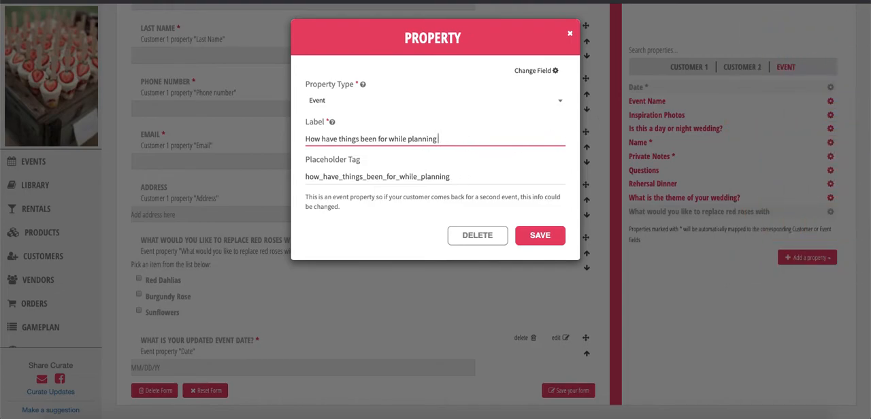
pyautogui.click(555, 239)
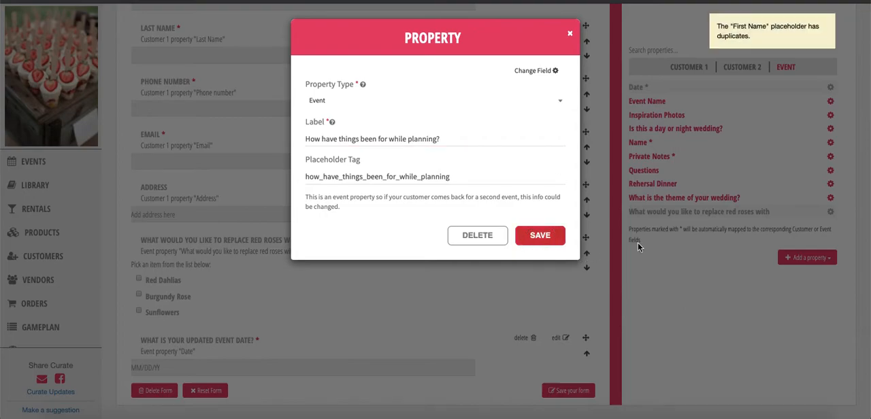
pyautogui.click(657, 231)
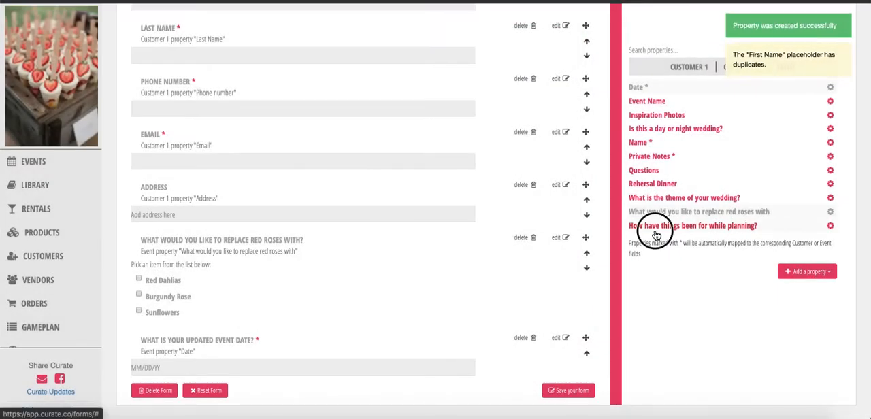
# Relabel the new planning question as "How have things been for while planning your wedding?" and close its editor
pyautogui.scroll(-2, 322, 293)
pyautogui.click(257, 348)
pyautogui.scroll(-4, 257, 348)
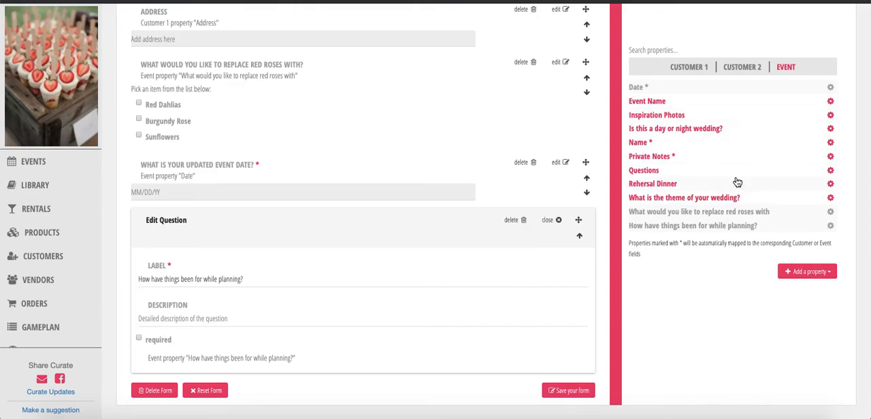
pyautogui.click(235, 280)
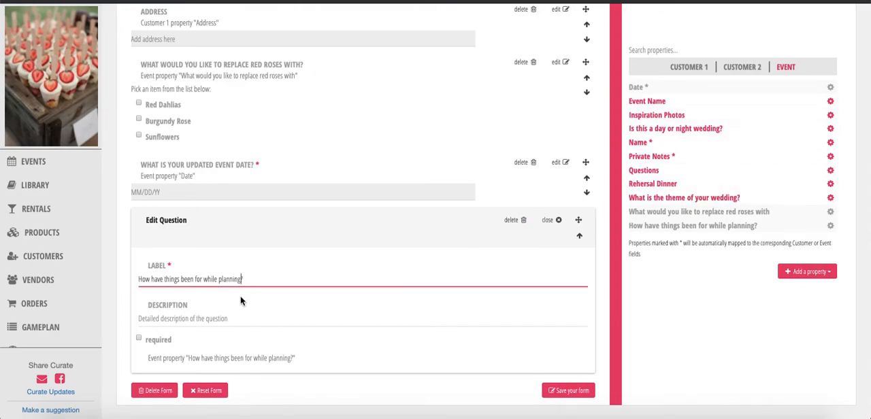
pyautogui.write('your')
pyautogui.click(549, 222)
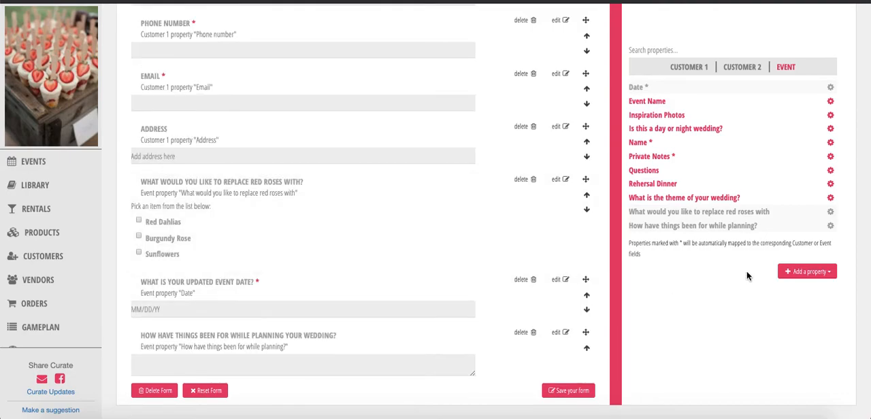
# Create and save a Multiple Line event property labelled "Is there anything that we can do?"
pyautogui.click(807, 272)
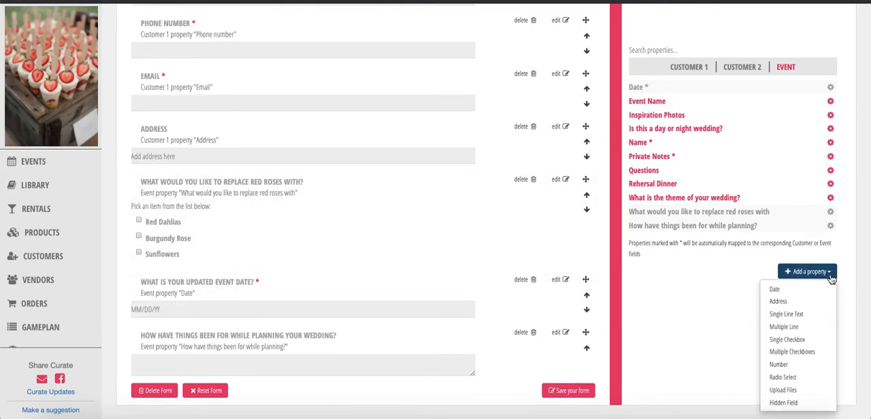
pyautogui.click(784, 327)
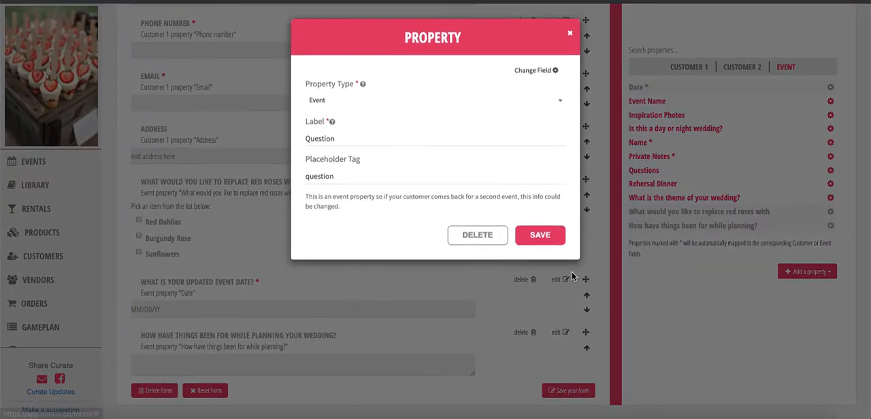
pyautogui.click(453, 138)
pyautogui.doubleClick(453, 134)
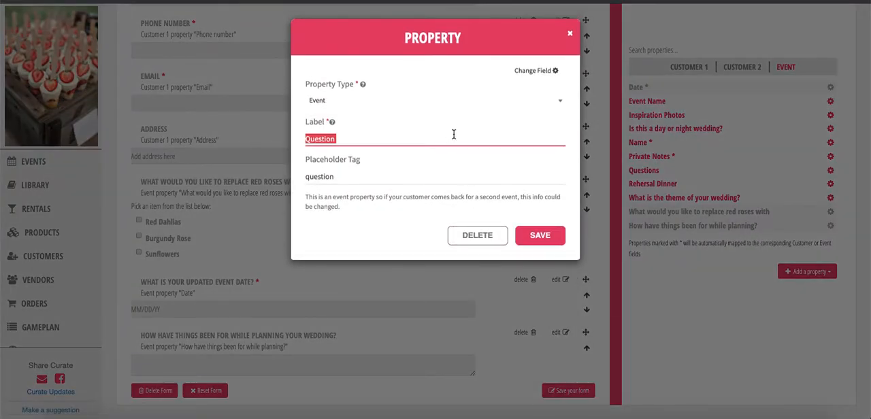
pyautogui.write('Is there anything ')
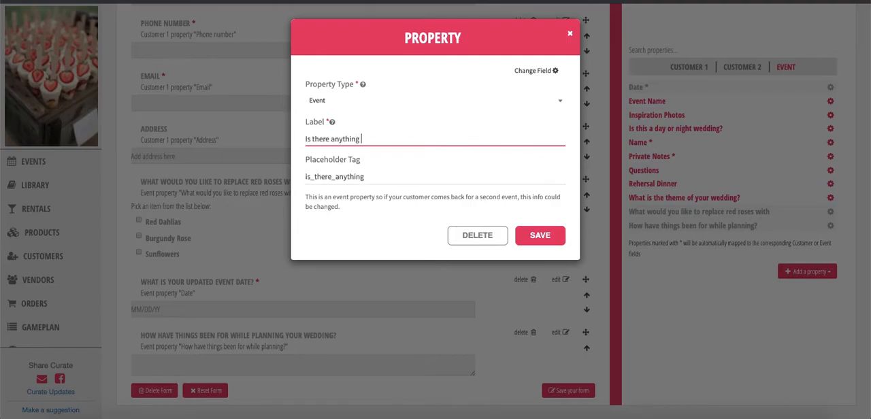
pyautogui.write('that we can do')
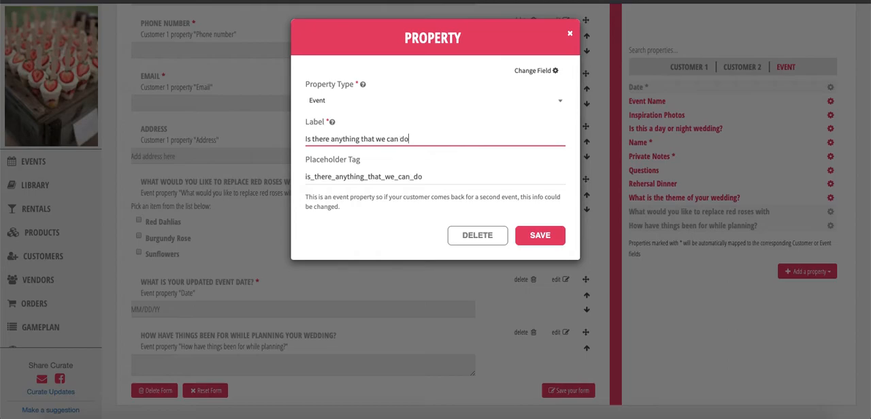
pyautogui.write('?')
pyautogui.click(540, 235)
# Relabel the last form question as "Is there anything that we can do to make things easier on you?" and close its editor
pyautogui.scroll(-2, 440, 262)
pyautogui.click(333, 318)
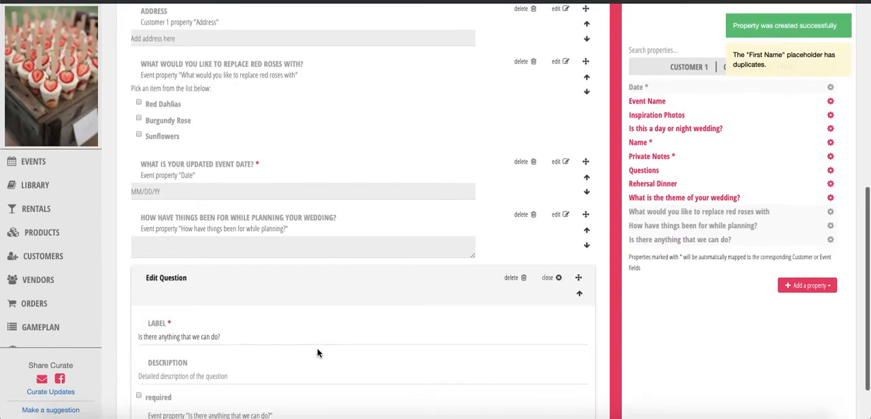
pyautogui.click(240, 338)
pyautogui.press('BackSpace')
pyautogui.write('to make ?')
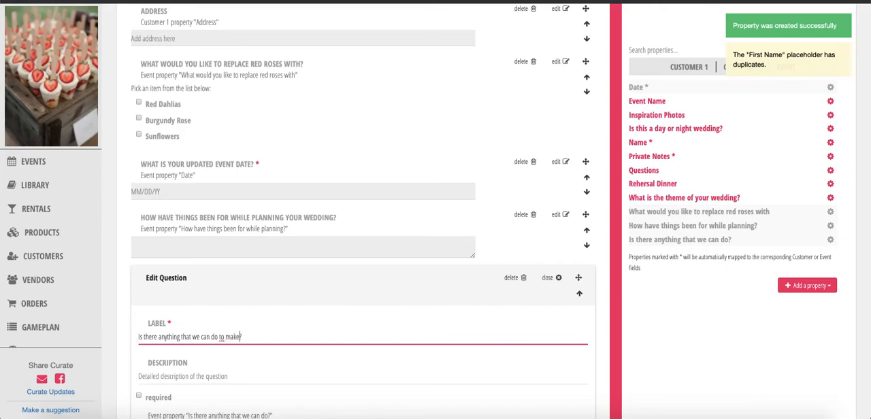
pyautogui.write('things easier on you?')
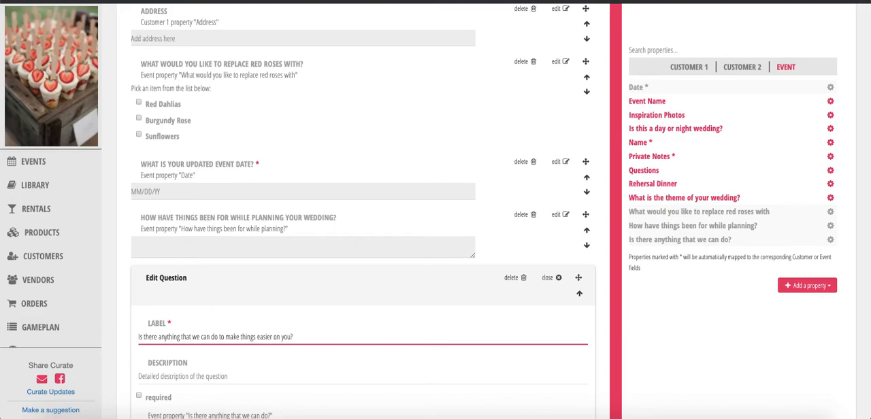
pyautogui.click(551, 278)
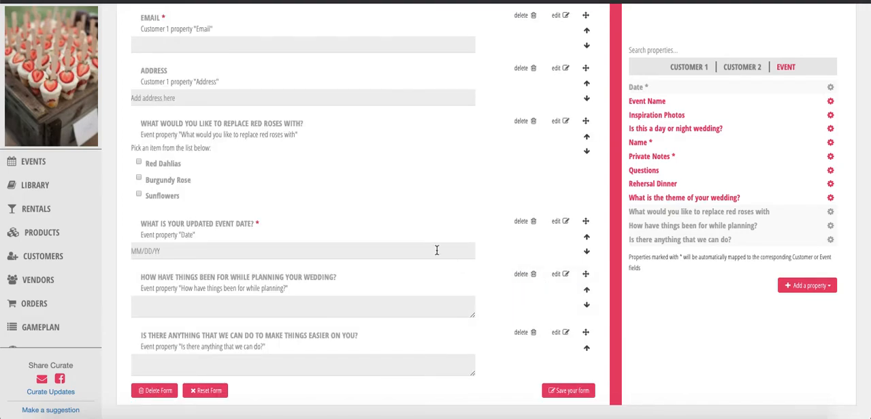
# Look over the finished questions and save the form
pyautogui.scroll(3, 456, 265)
pyautogui.scroll(-3, 298, 267)
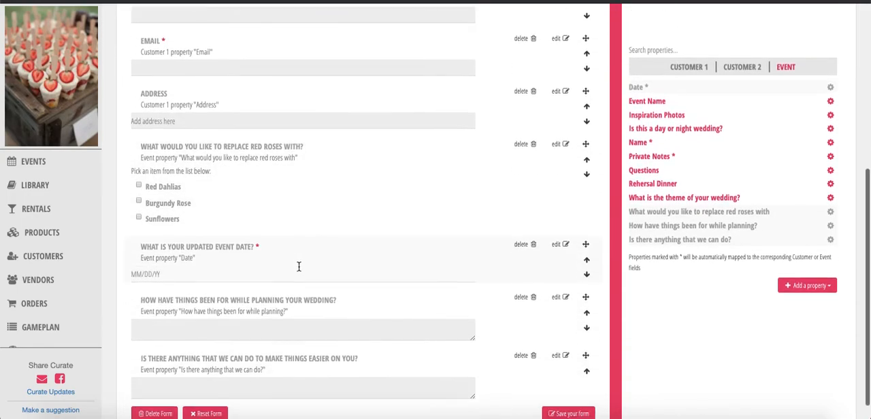
pyautogui.scroll(-1, 298, 267)
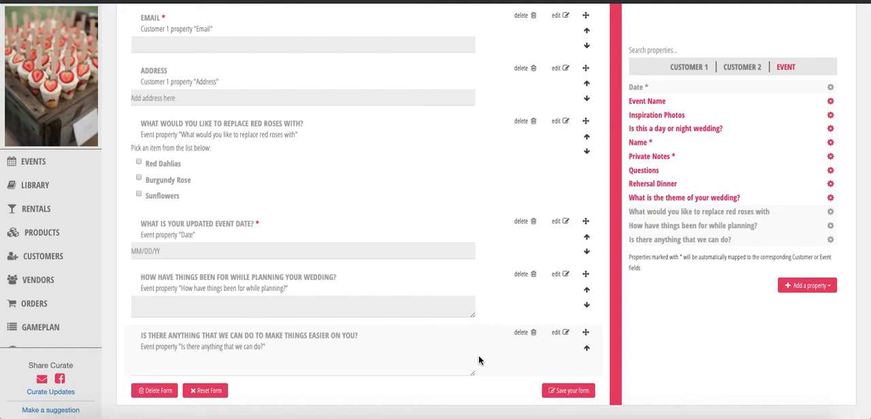
pyautogui.click(574, 393)
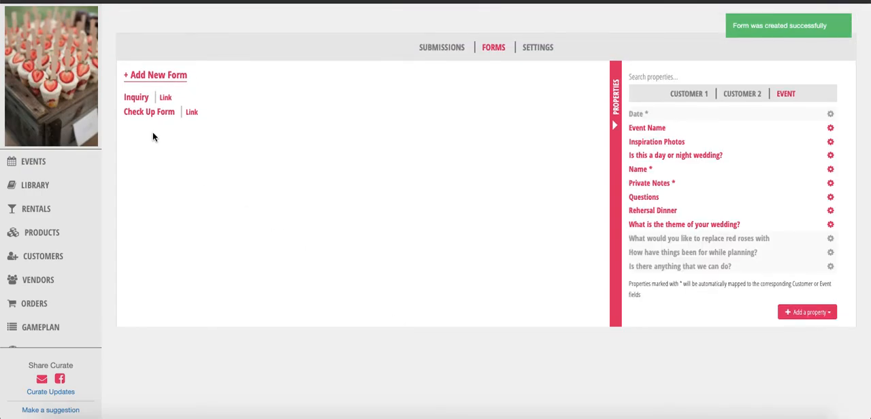
# Copy the Check Up Form's URL and open it in an incognito browser window
pyautogui.click(193, 113)
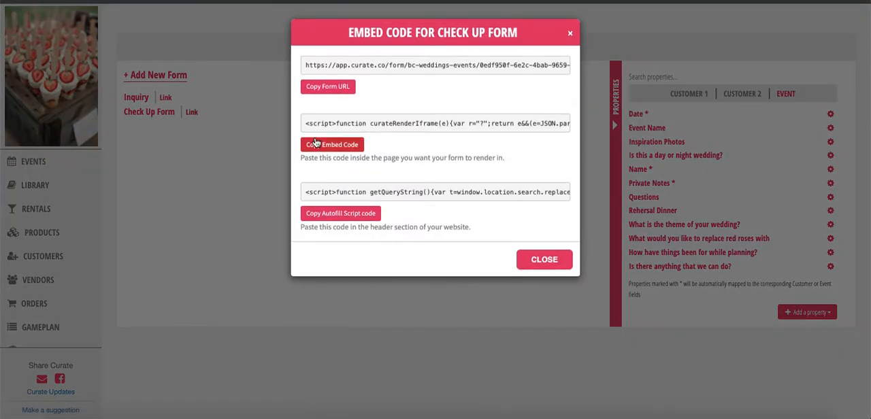
pyautogui.click(327, 91)
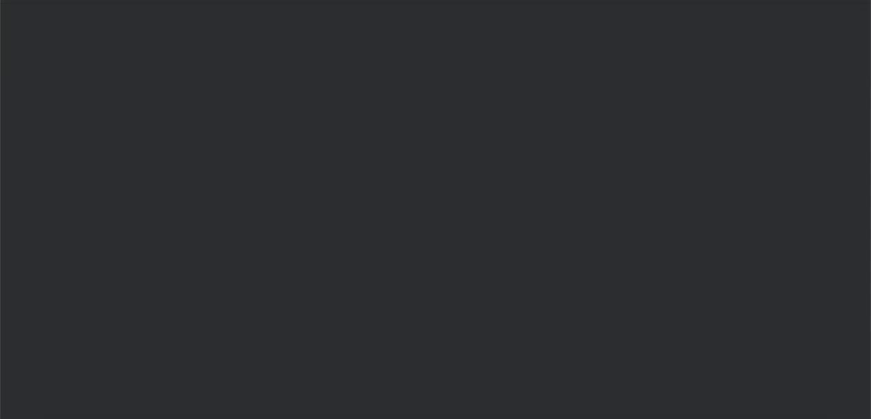
pyautogui.press('super+v')
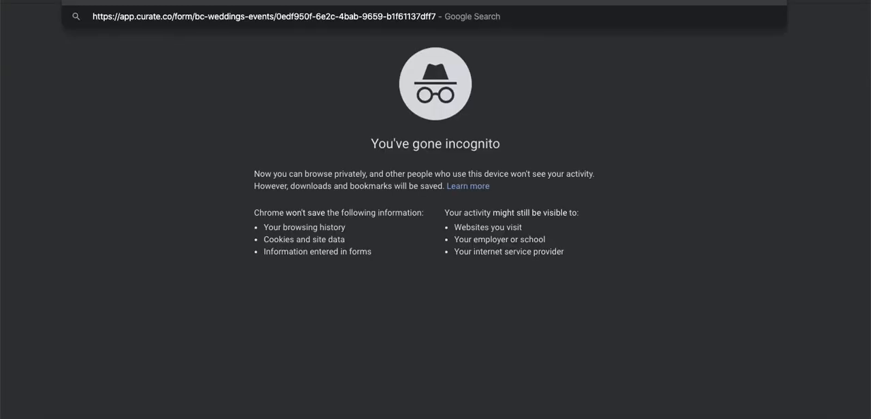
pyautogui.press('Return')
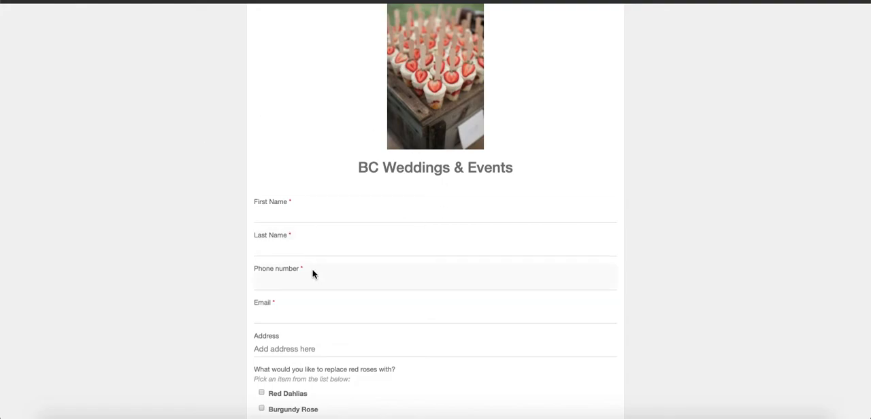
# Fill in the customer's first name, last name and phone number on the live form
pyautogui.click(298, 213)
pyautogui.write('Bria')
pyautogui.press('Tab')
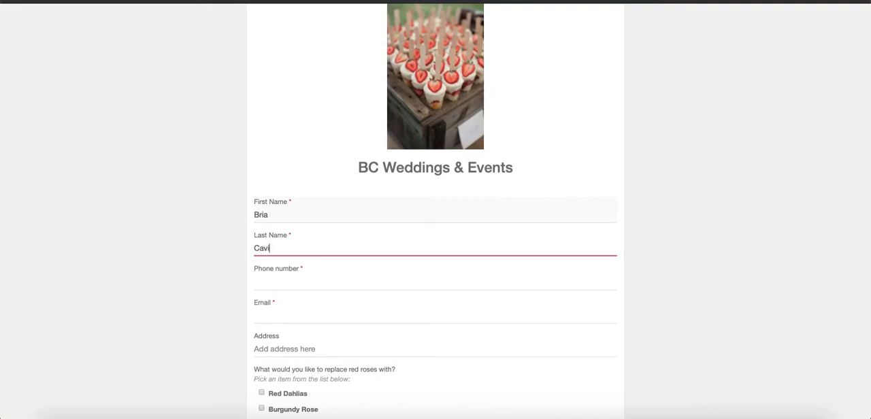
pyautogui.scroll(-3, 301, 217)
pyautogui.click(288, 156)
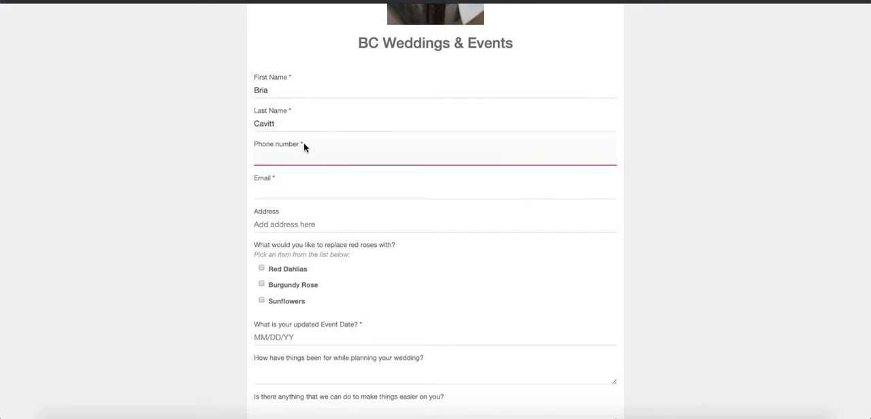
# Enter the customer's email and fill in the address from the suggested locations
pyautogui.click(296, 189)
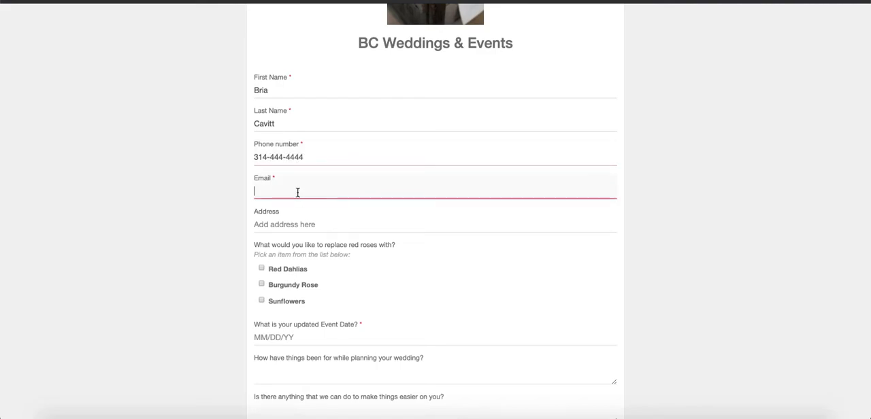
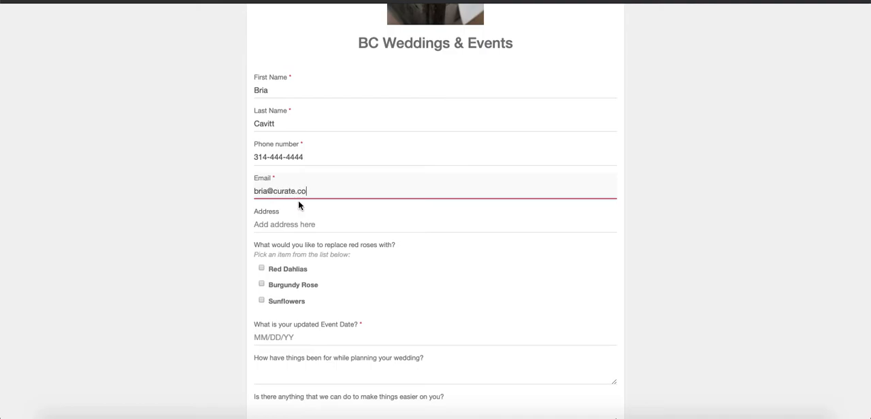
pyautogui.scroll(-2, 300, 206)
pyautogui.click(292, 160)
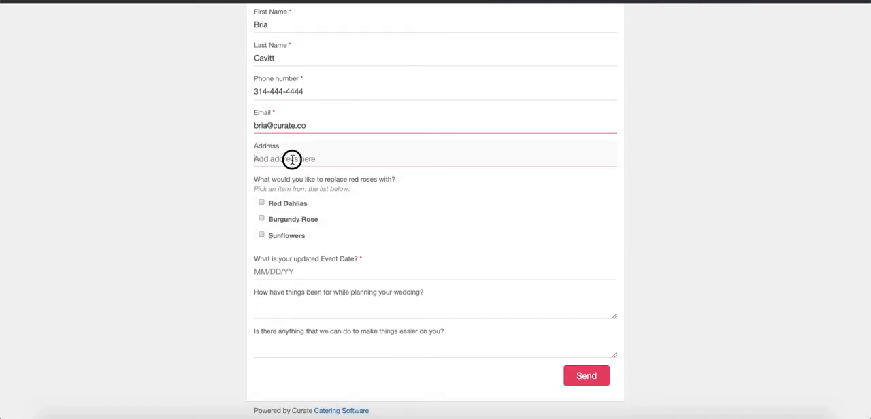
pyautogui.write('st')
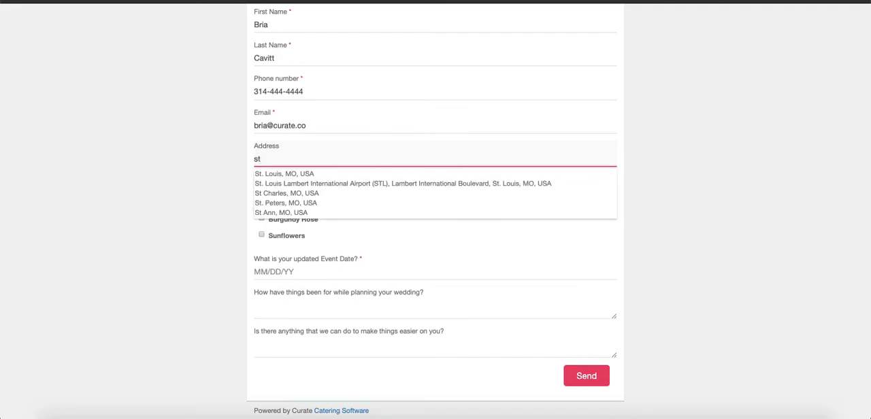
pyautogui.click(281, 174)
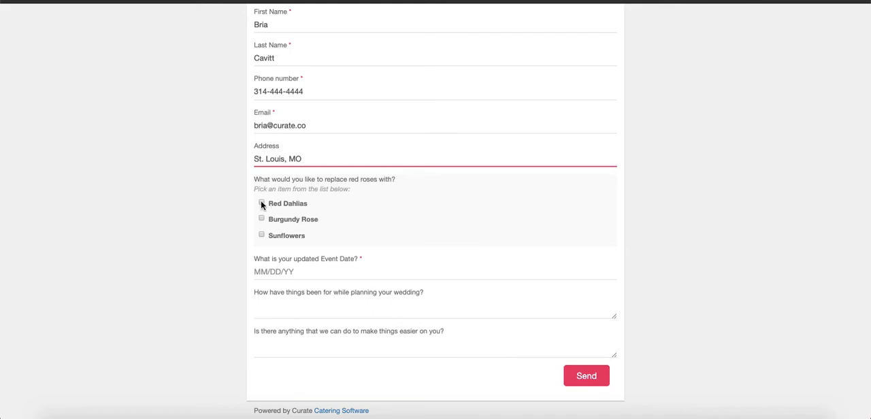
# Submit the form with Red Dahlias, Burgundy Rose and Sunflowers selected and 05/30/2020 as the updated event date
pyautogui.click(262, 204)
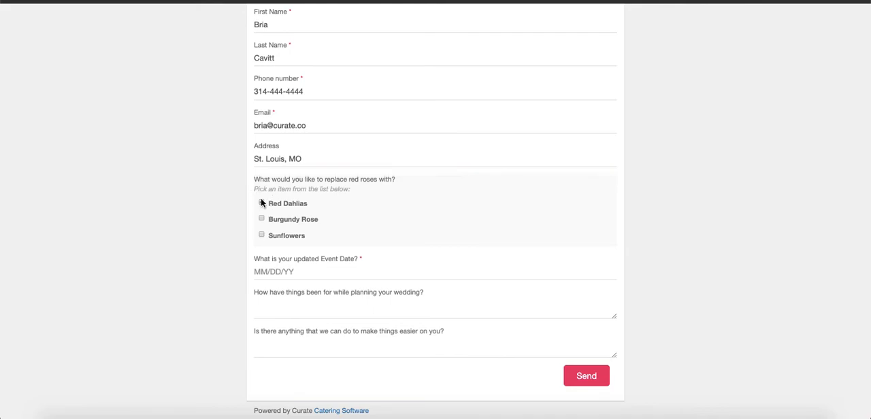
pyautogui.click(264, 236)
pyautogui.click(280, 272)
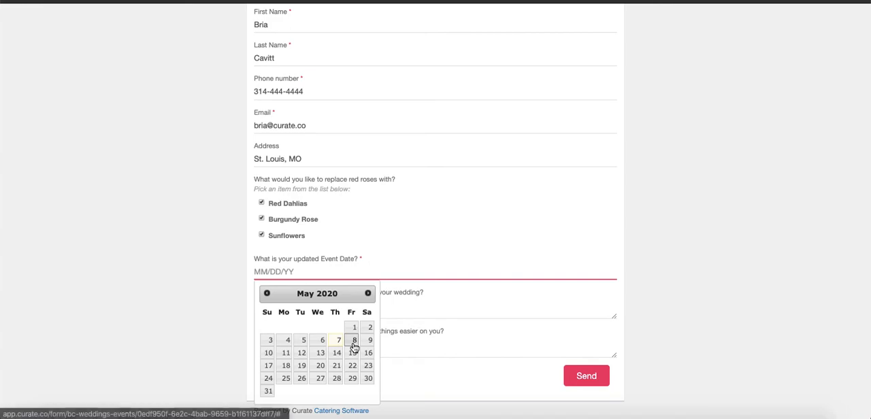
pyautogui.click(367, 380)
pyautogui.click(298, 309)
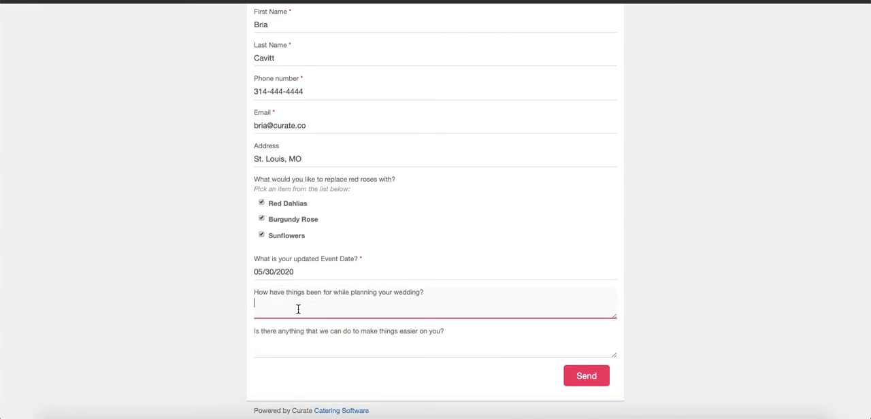
pyautogui.click(586, 381)
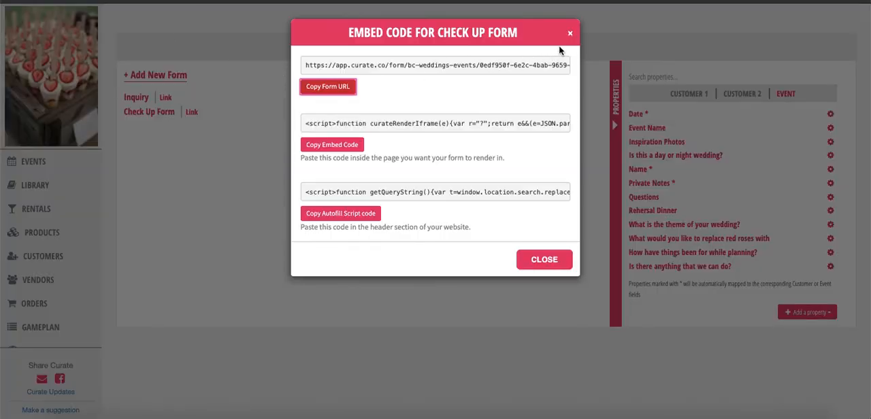
# Close the embed code window, then open the new Check Up Form submission and review its answers
pyautogui.click(572, 34)
pyautogui.scroll(-3, 41, 286)
pyautogui.click(41, 286)
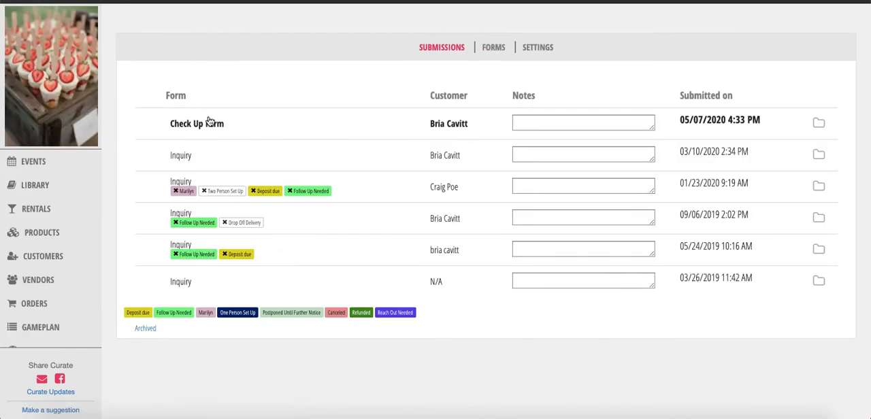
pyautogui.click(459, 132)
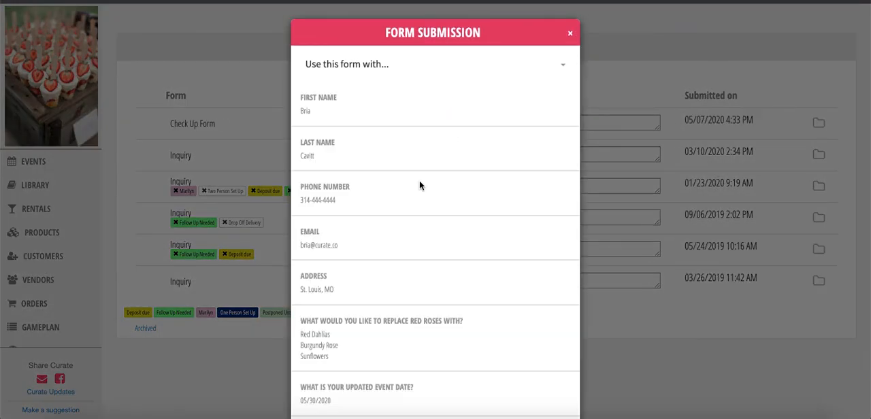
pyautogui.scroll(-2, 404, 208)
pyautogui.scroll(2, 386, 294)
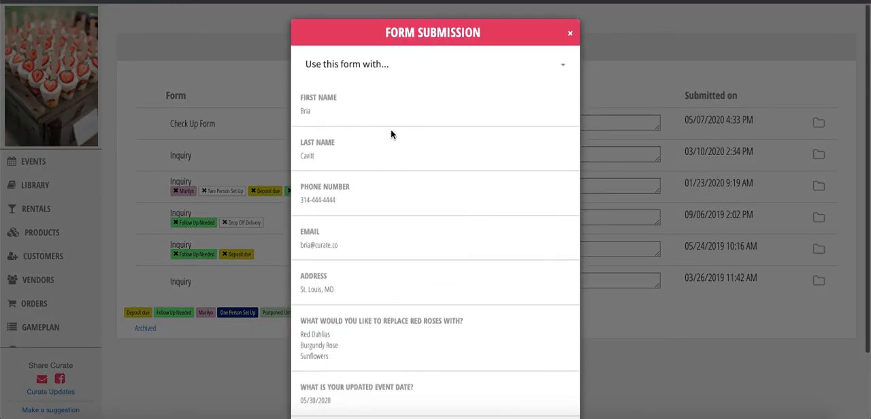
pyautogui.scroll(-2, 381, 171)
pyautogui.scroll(2, 379, 161)
# Triage the Check Up Form submission with the current event Brilliance P3 dated 03/26/2020
pyautogui.click(364, 64)
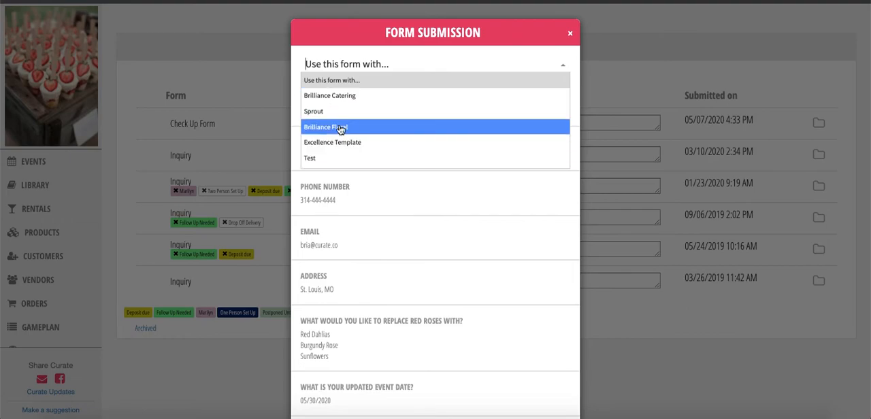
pyautogui.scroll(-2, 341, 131)
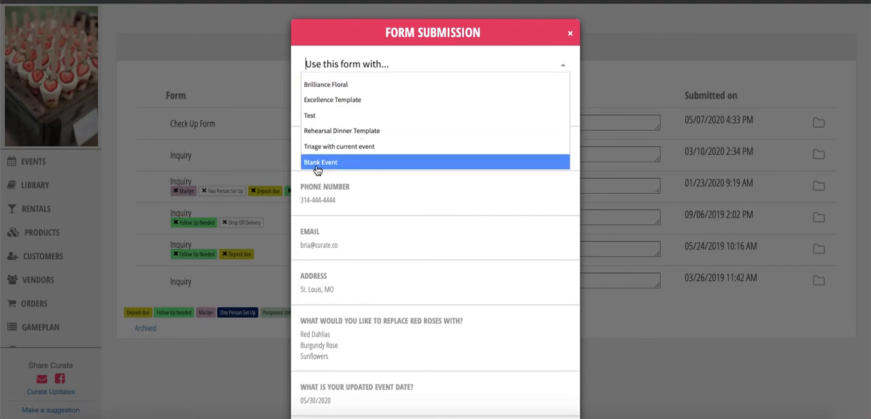
pyautogui.click(353, 149)
pyautogui.click(354, 81)
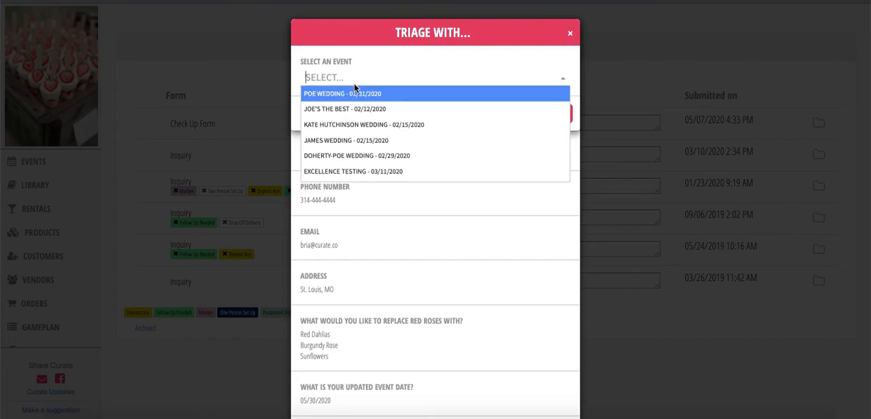
pyautogui.scroll(-2, 360, 140)
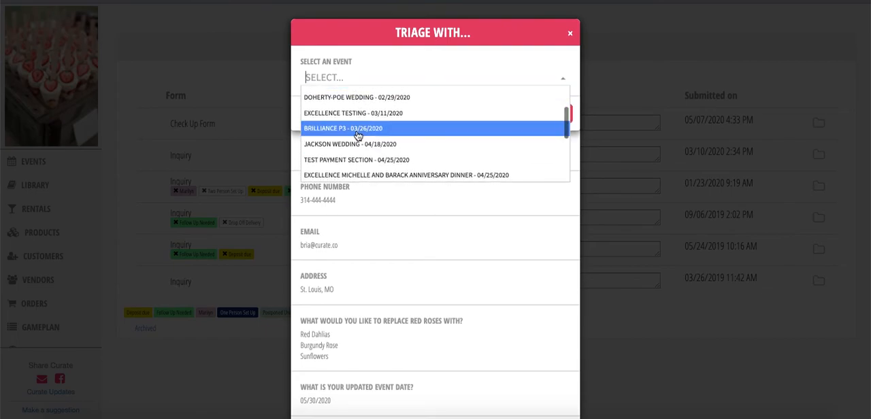
pyautogui.click(361, 129)
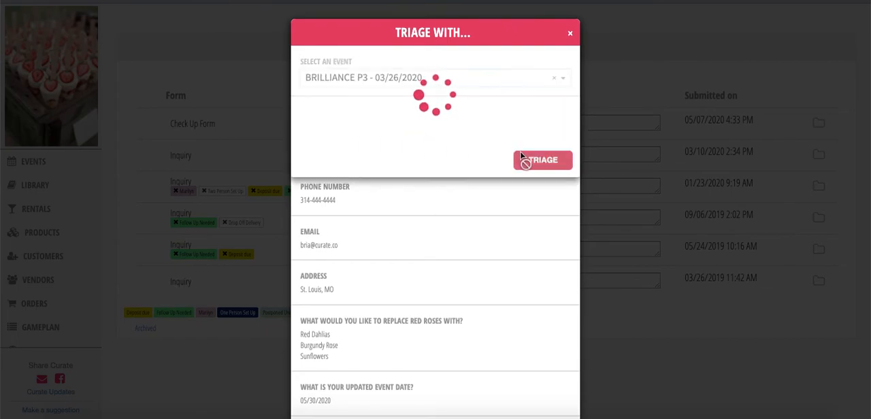
pyautogui.click(549, 115)
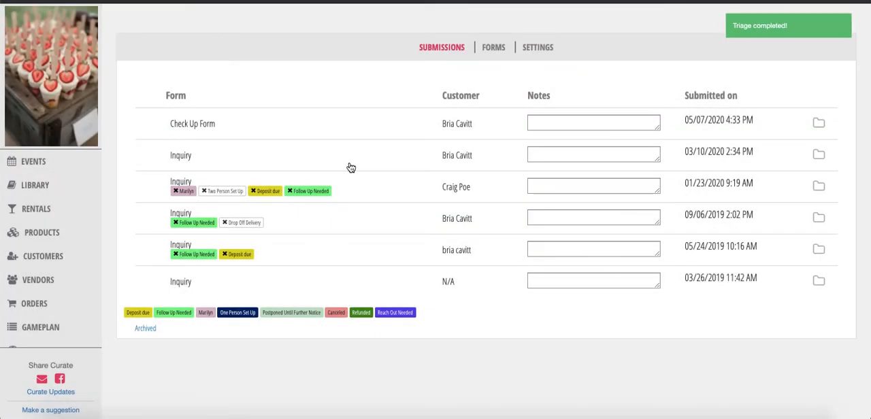
# Open the Brilliance P3 event from the events list in a new browser tab and dismiss the Rentals Overbooked notice
pyautogui.click(60, 164)
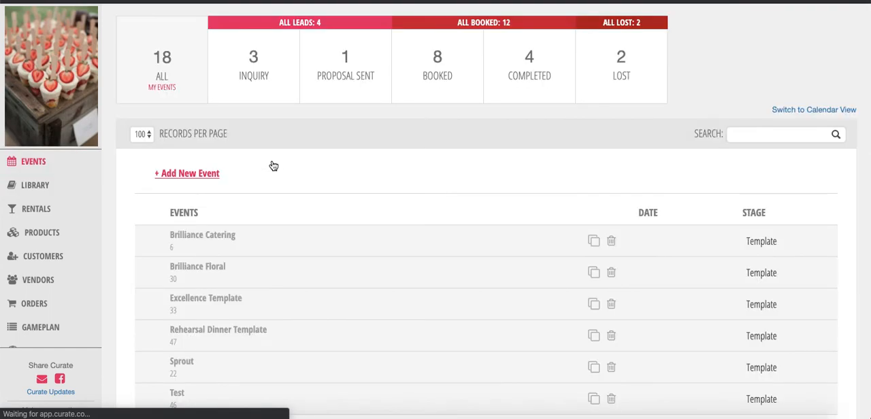
pyautogui.scroll(-8, 273, 166)
pyautogui.scroll(-1, 273, 167)
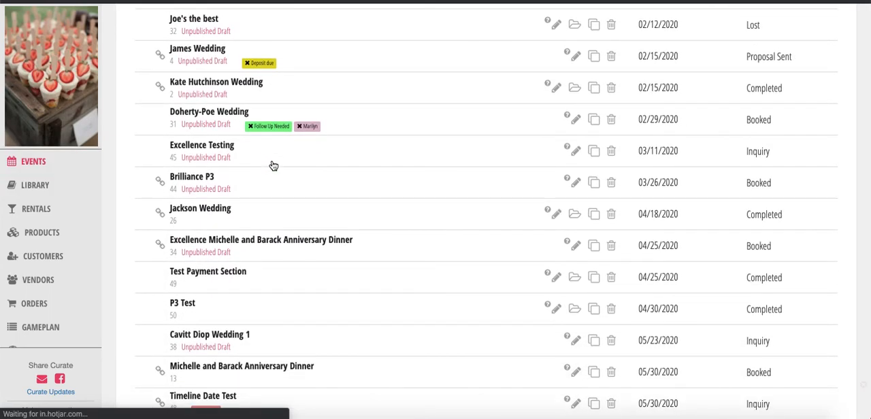
pyautogui.moveTo(213, 177)
pyautogui.rightClick(199, 175)
pyautogui.click(227, 179)
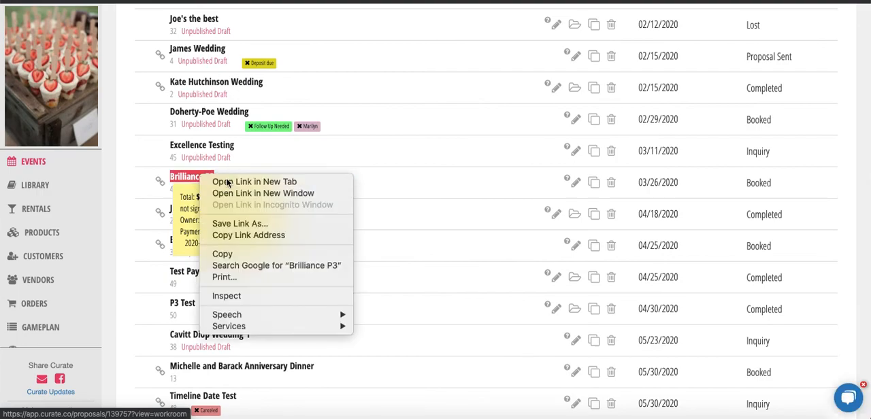
pyautogui.click(293, 1)
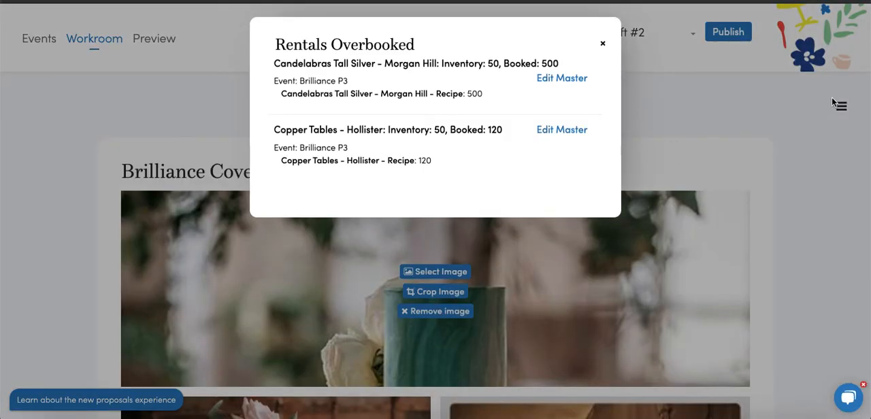
pyautogui.click(605, 44)
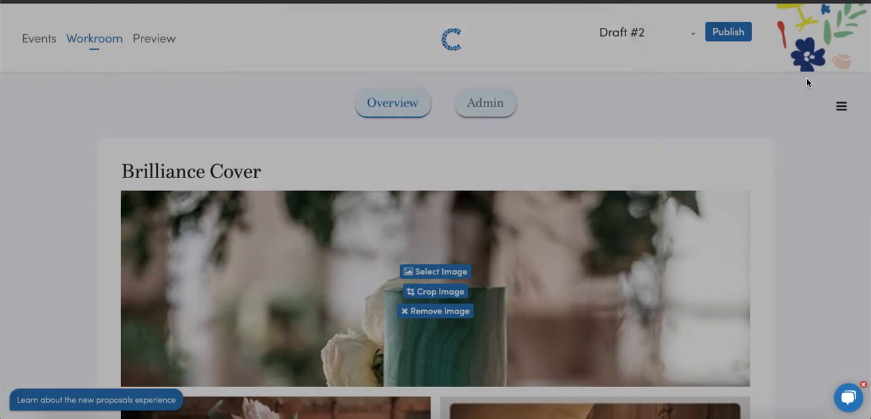
# Open the event's properties and review the check-up questions, including the red rose replacements and the planning and help fields
pyautogui.click(841, 110)
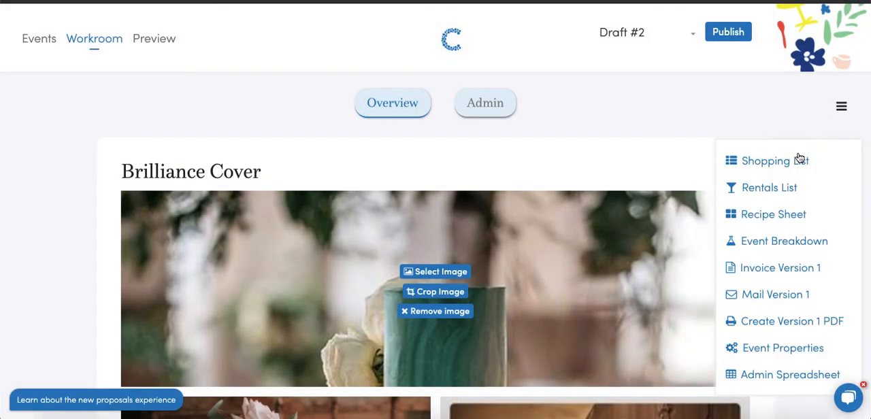
pyautogui.click(752, 349)
pyautogui.scroll(-1, 732, 300)
pyautogui.scroll(-5, 731, 298)
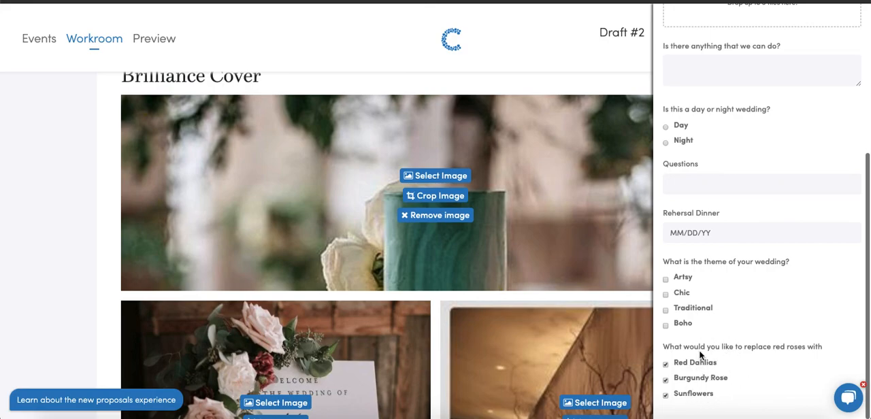
pyautogui.scroll(4, 701, 371)
pyautogui.scroll(-4, 701, 356)
pyautogui.scroll(4, 701, 354)
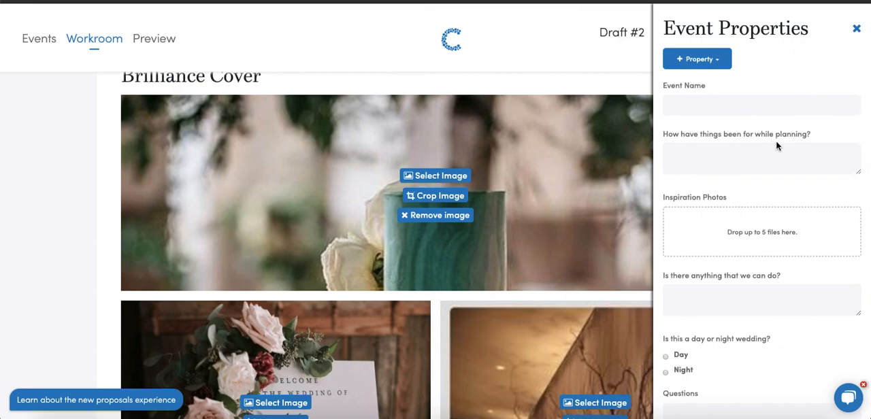
pyautogui.click(723, 165)
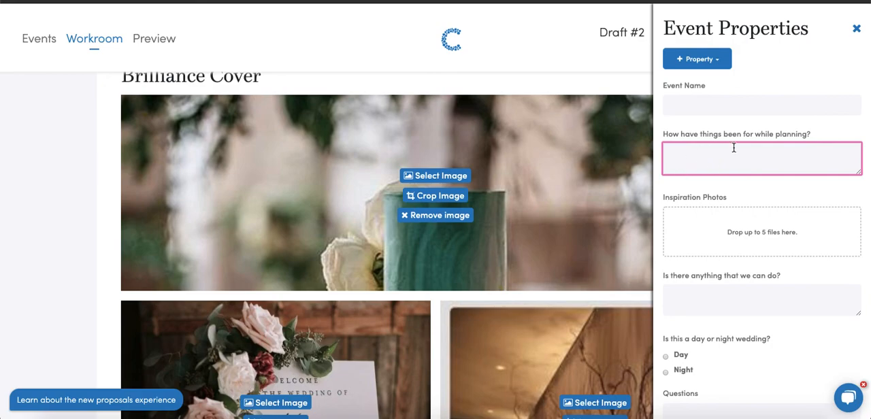
pyautogui.click(709, 302)
# Close the event properties and open the support chat
pyautogui.click(857, 29)
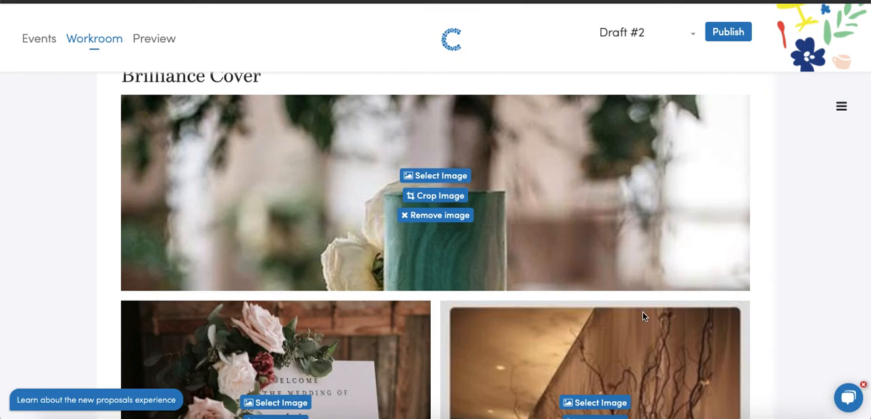
pyautogui.click(851, 397)
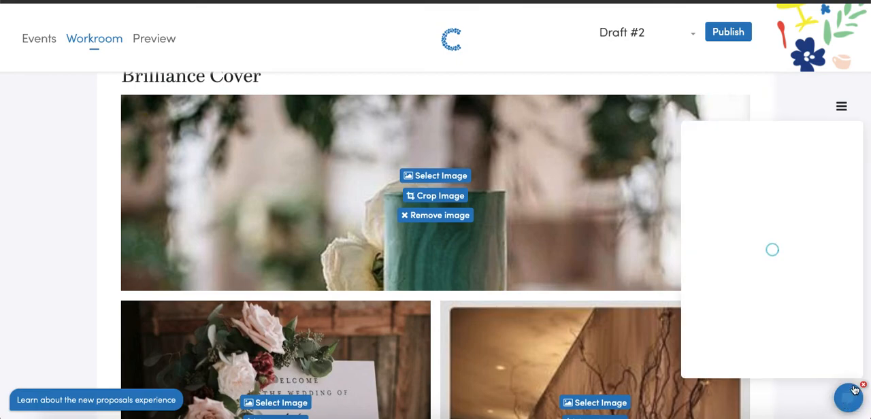